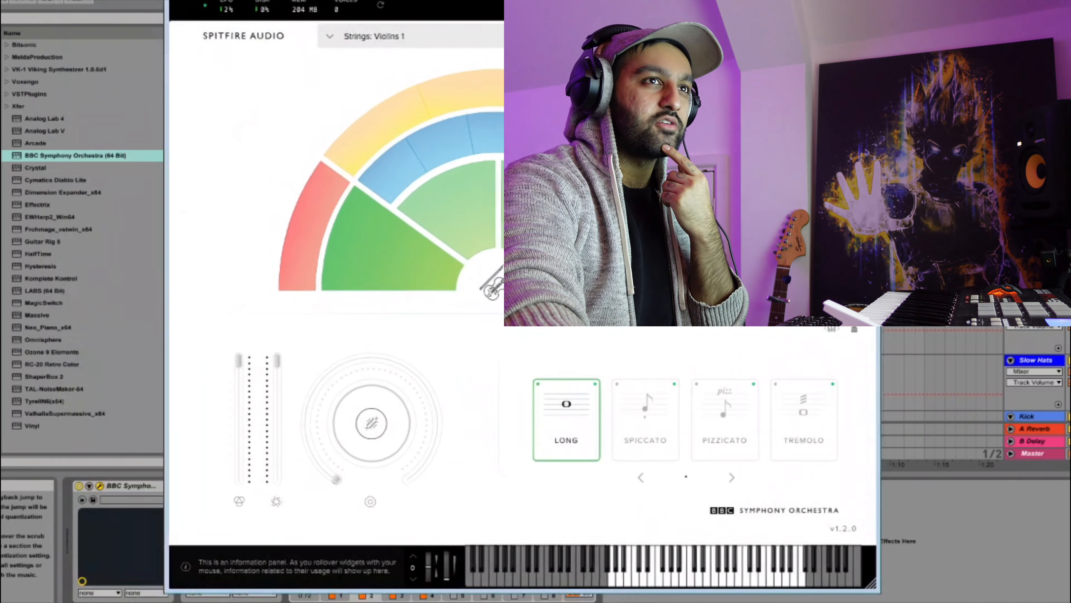
Raise the C4 note in bar 7 of the extended piano clip to D4 and play the clip
{"action": "left_click_drag", "start_coordinate": [524, 2], "coordinate": [526, 0]}
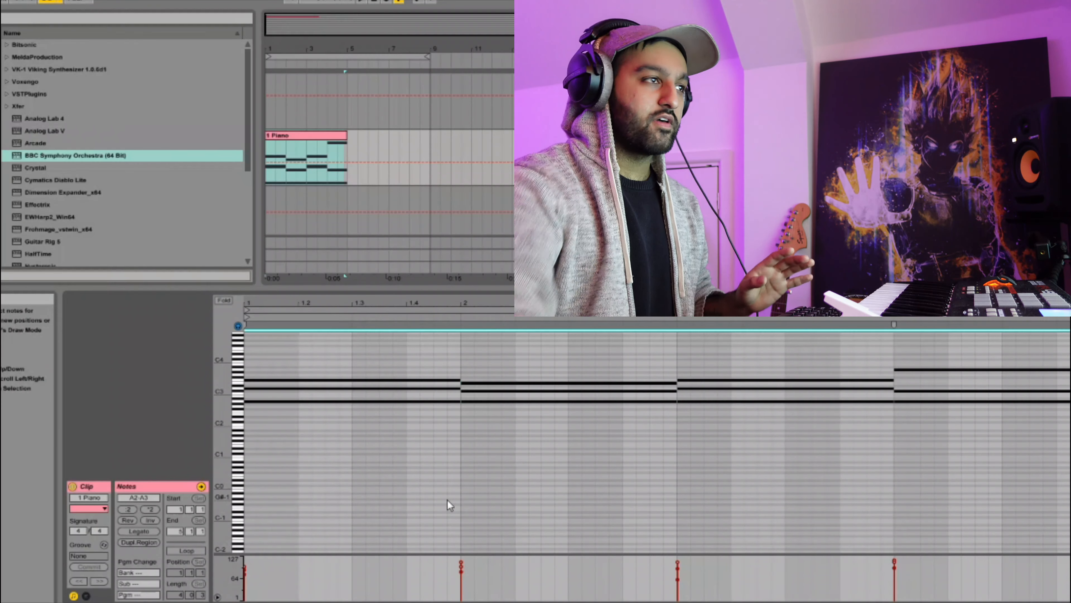
{"action": "left_click", "coordinate": [337, 139]}
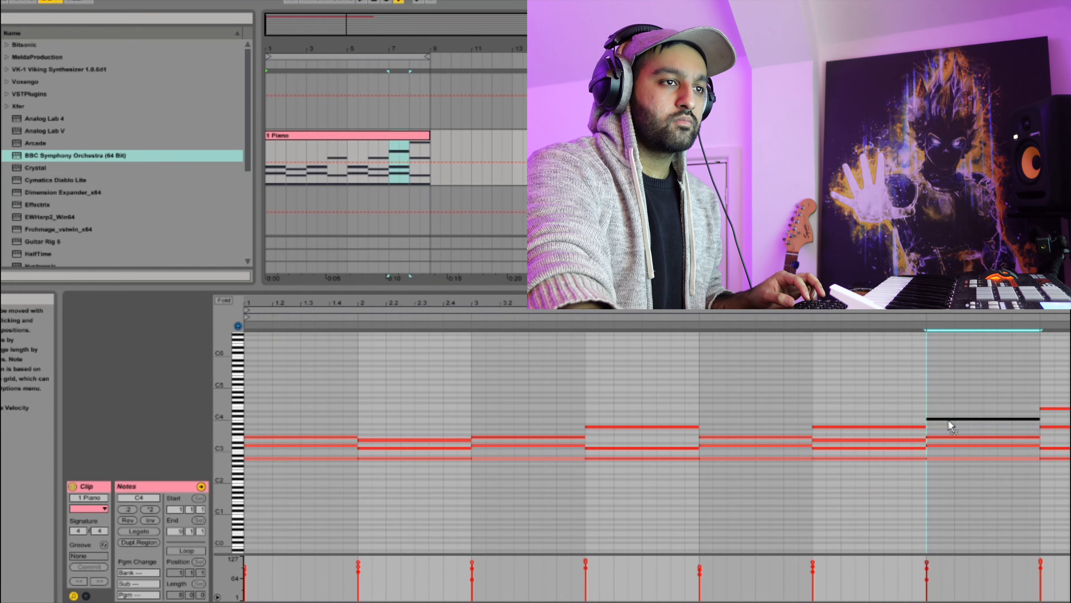
{"action": "left_click_drag", "start_coordinate": [948, 422], "coordinate": [948, 418]}
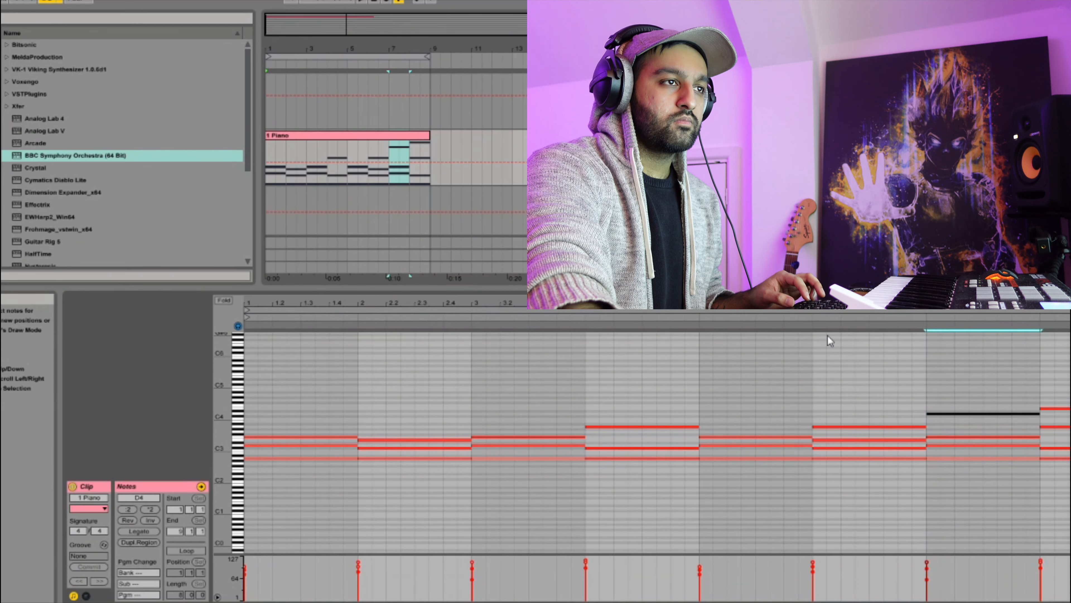
{"action": "key", "text": "space"}
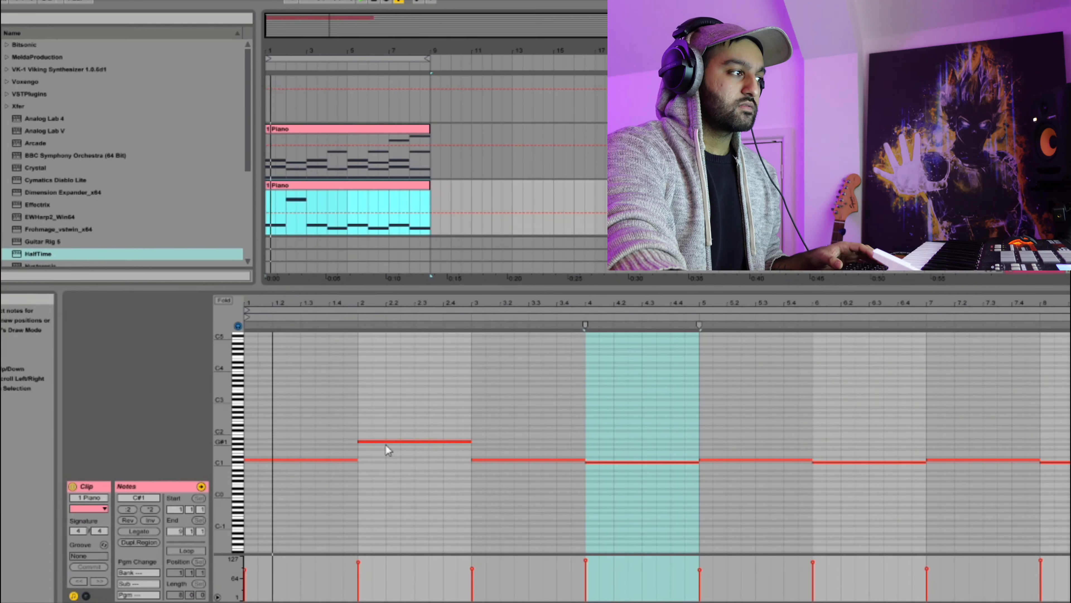
Lower the bar 2 note in the second piano clip and shift the A5 note in the melody clip
{"action": "left_click_drag", "start_coordinate": [376, 421], "coordinate": [395, 482]}
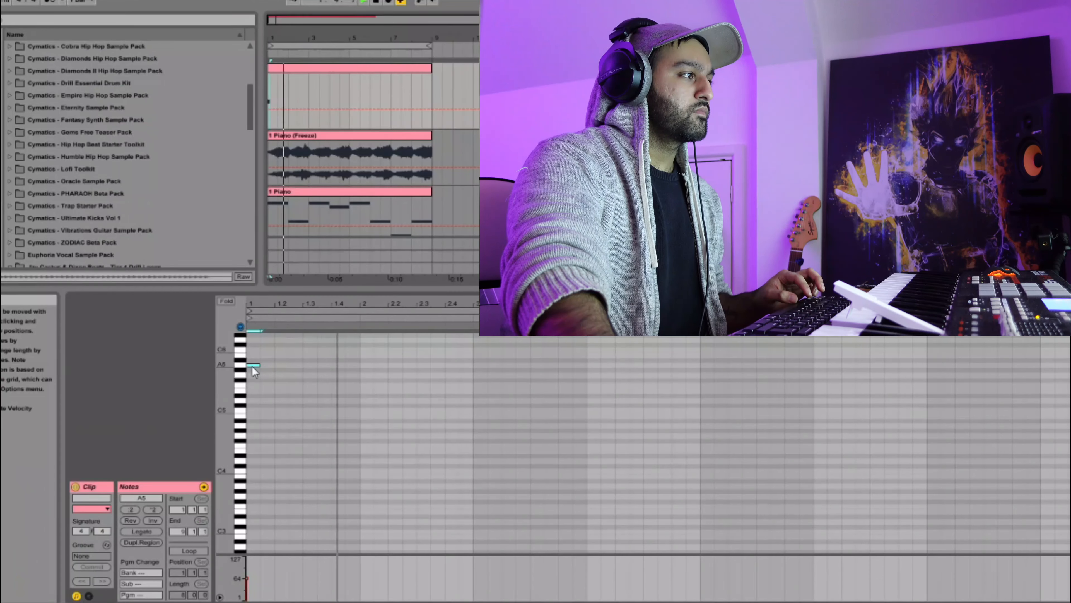
{"action": "left_click_drag", "start_coordinate": [253, 365], "coordinate": [361, 370]}
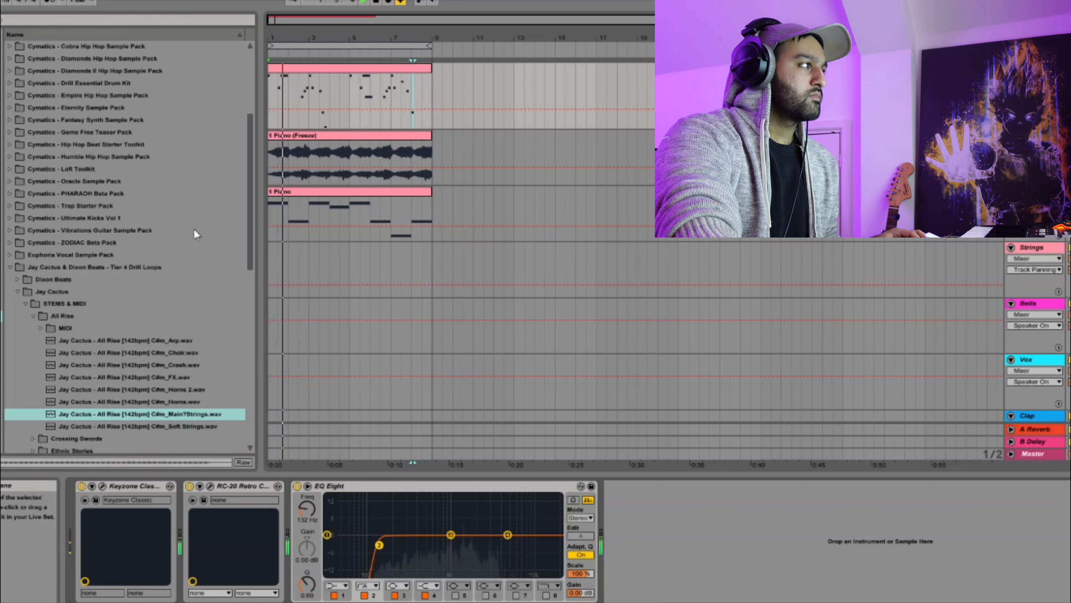
Add the Effectrix effect to the 2 Audio track holding the frozen piano, stop playback and close the effect's window
{"action": "left_click", "coordinate": [1032, 136]}
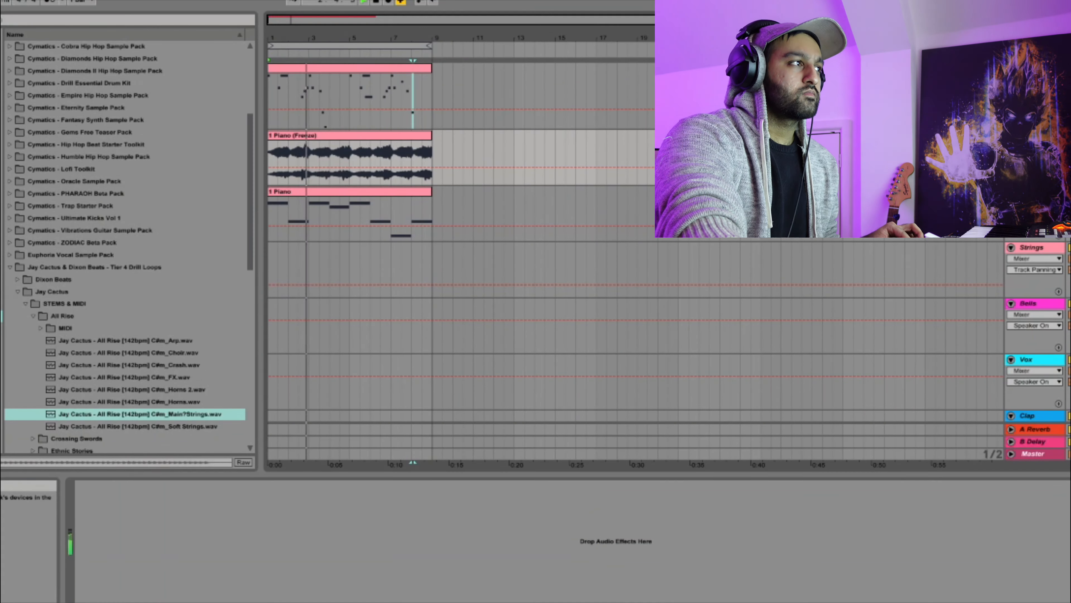
{"action": "left_click", "coordinate": [1, 83]}
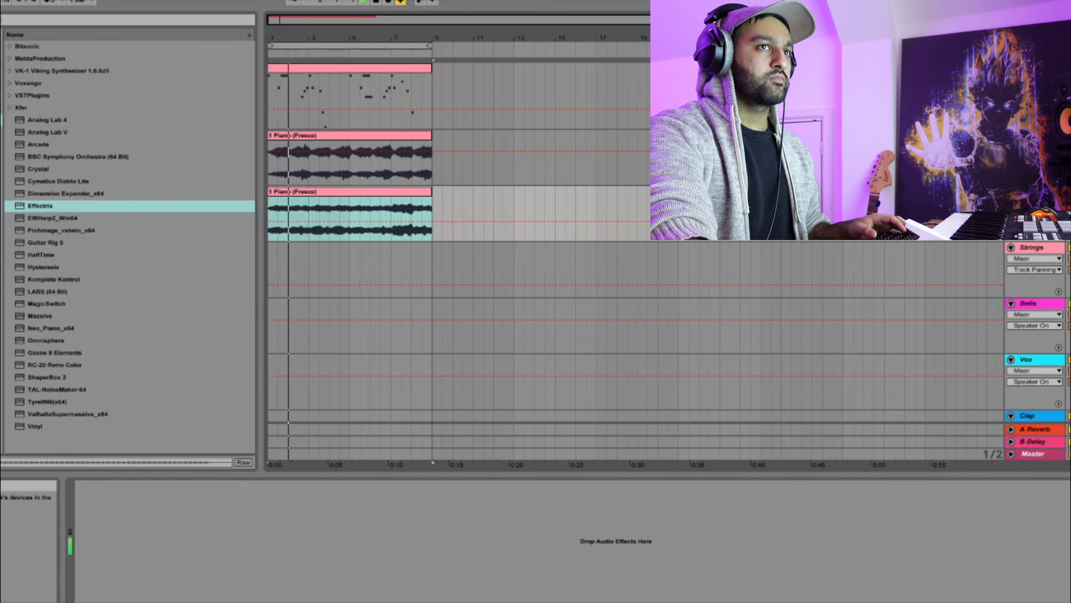
{"action": "left_click_drag", "start_coordinate": [40, 205], "coordinate": [1031, 191]}
{"action": "key", "text": "space"}
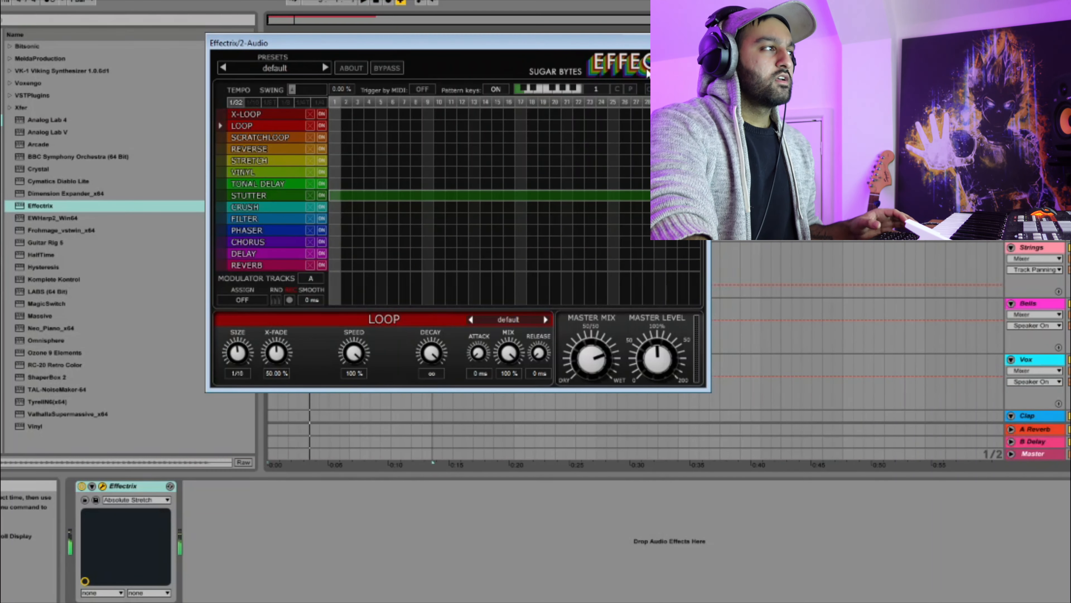
{"action": "left_click_drag", "start_coordinate": [573, 48], "coordinate": [676, 86]}
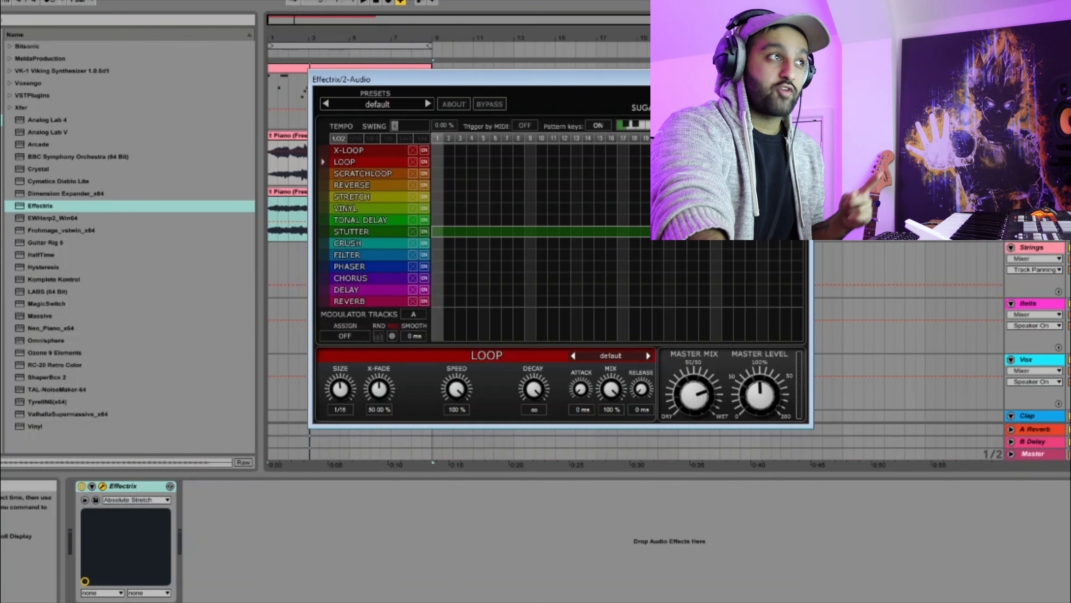
{"action": "left_click", "coordinate": [804, 78]}
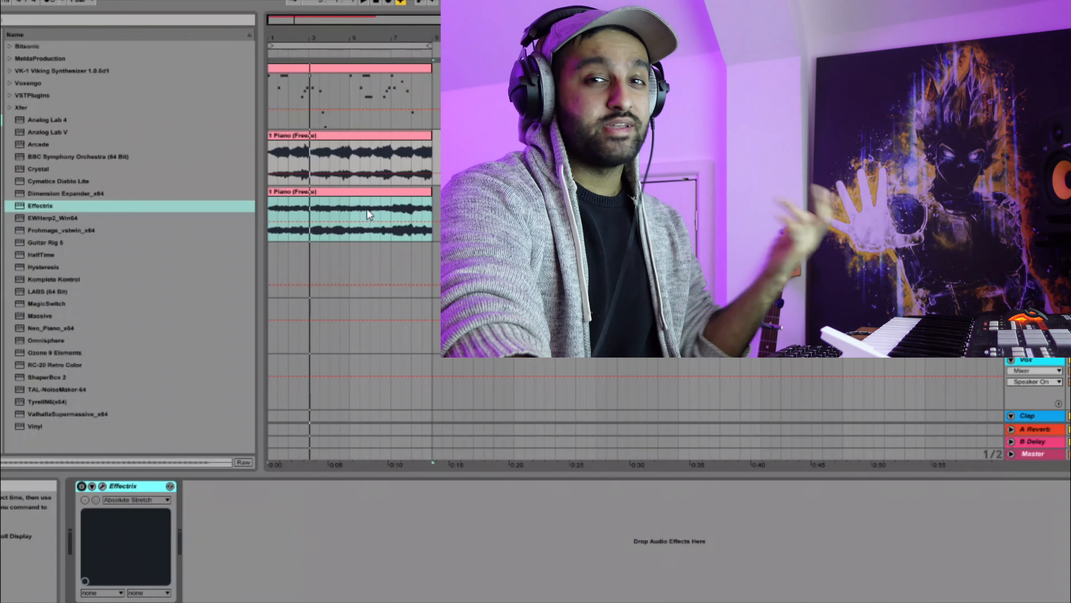
Copy the melody clip from the first track onto the Bells track
{"action": "left_click", "coordinate": [364, 68]}
{"action": "left_click_drag", "start_coordinate": [357, 62], "coordinate": [347, 310]}
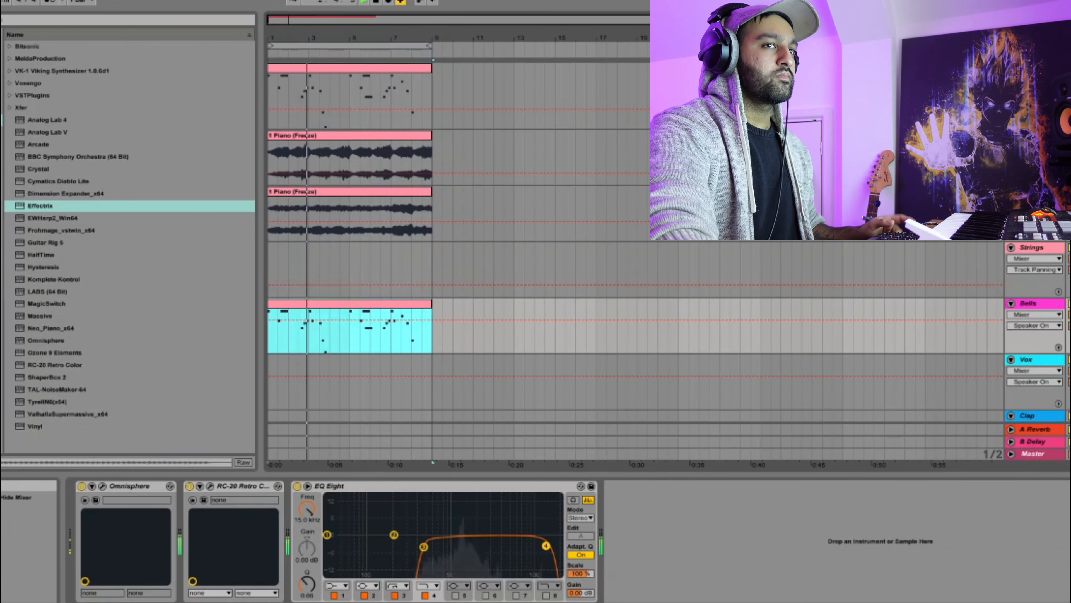
{"action": "left_click_drag", "start_coordinate": [1070, 314], "coordinate": [1070, 301]}
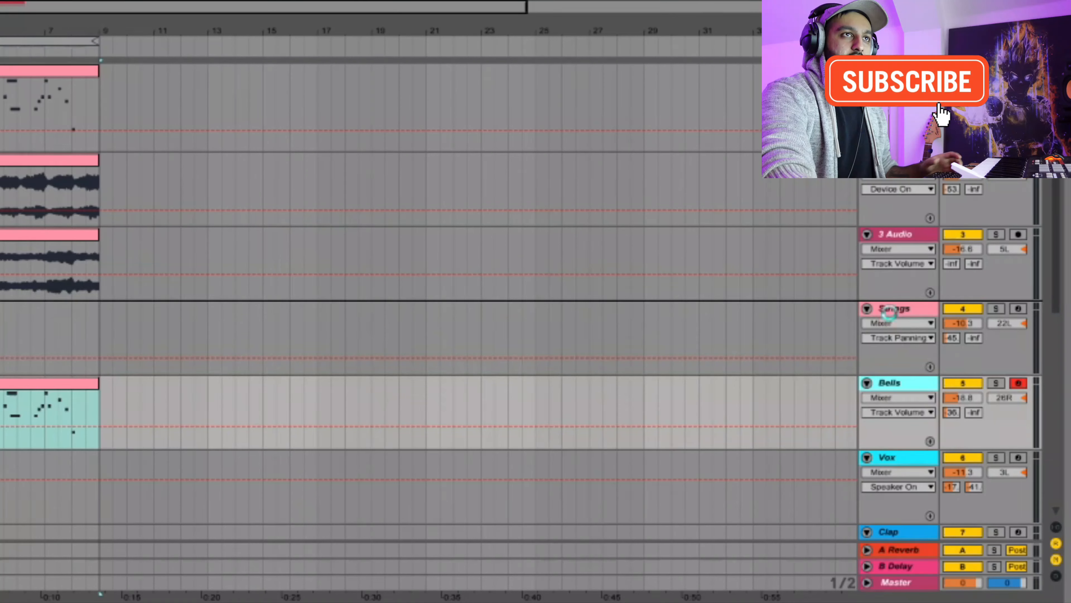
Move the Bells track above Strings and group it with the melody and frozen piano tracks
{"action": "left_click_drag", "start_coordinate": [889, 382], "coordinate": [889, 313]}
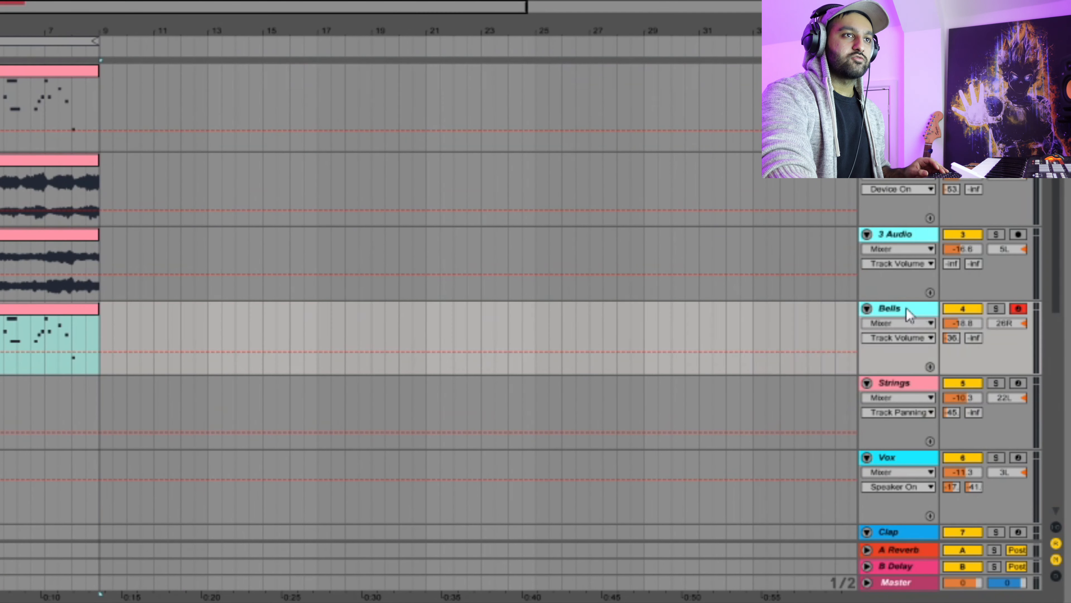
{"action": "right_click", "coordinate": [906, 308]}
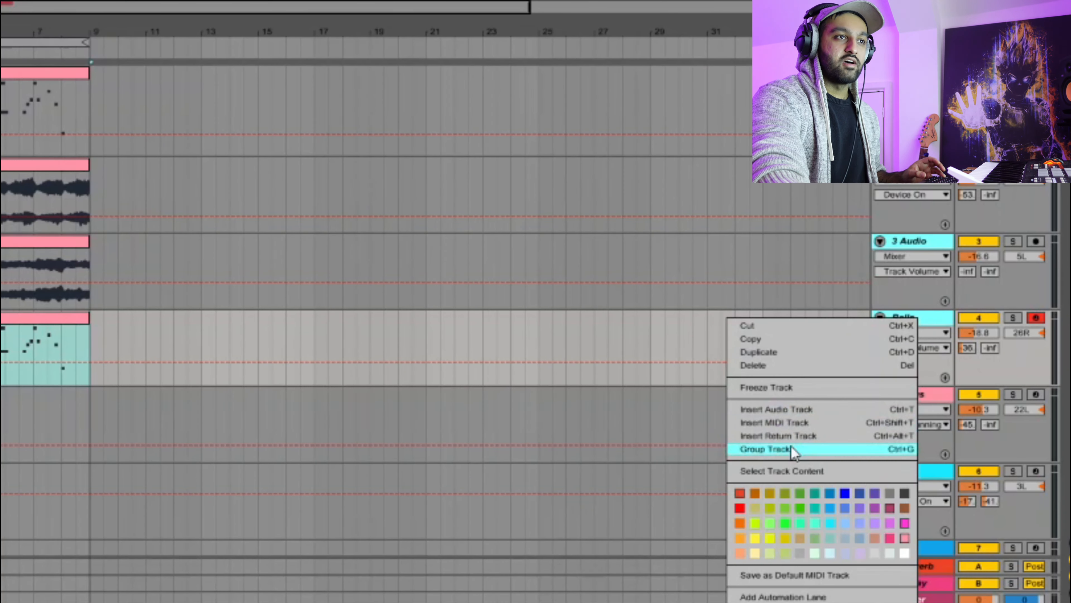
{"action": "left_click", "coordinate": [793, 449]}
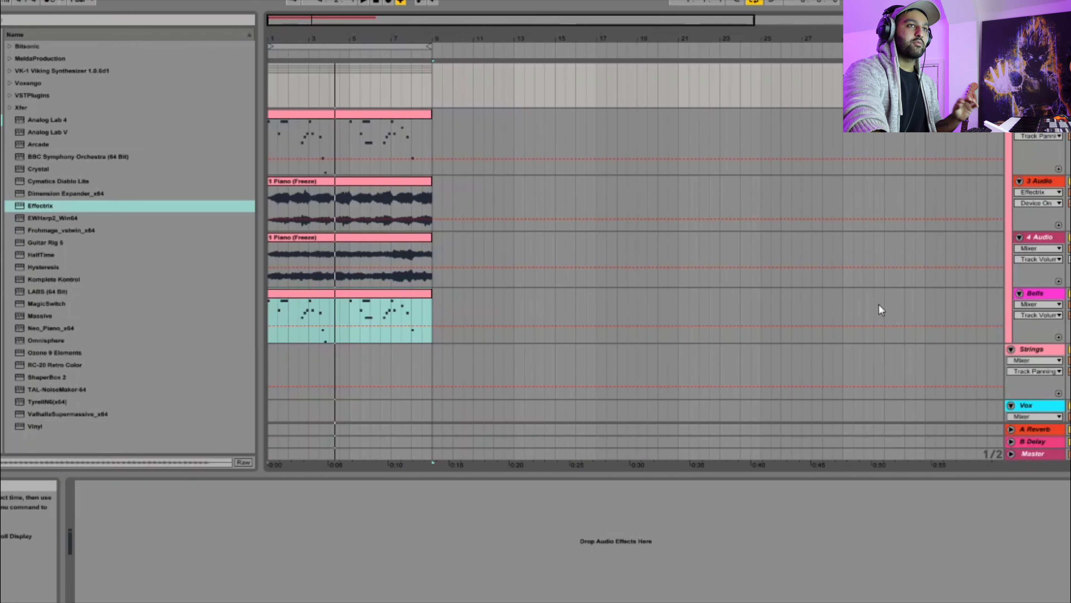
On the Vox track, raise the Hype amount of Arcade's Night Owl kit
{"action": "scroll", "coordinate": [1050, 354], "scroll_direction": "down", "scroll_amount": 2}
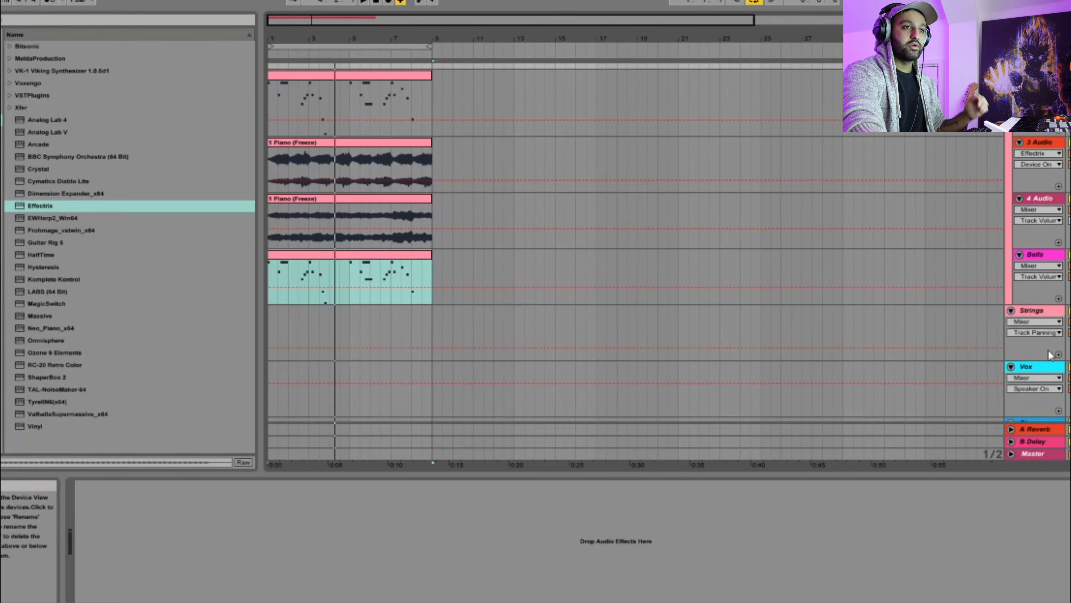
{"action": "scroll", "coordinate": [1050, 354], "scroll_direction": "down", "scroll_amount": 1}
{"action": "left_click", "coordinate": [372, 46]}
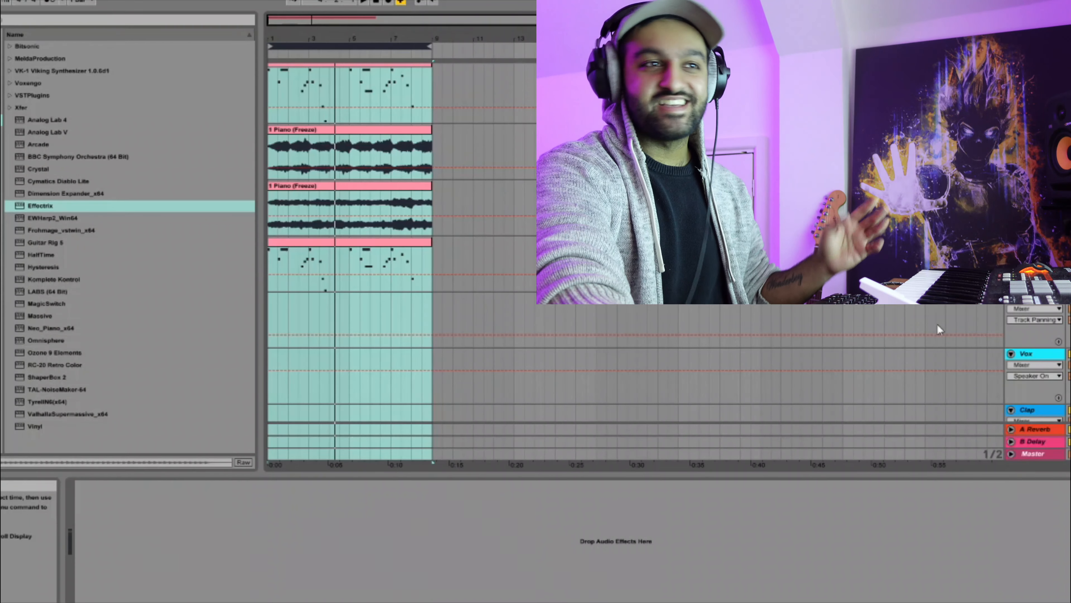
{"action": "left_click", "coordinate": [1070, 375]}
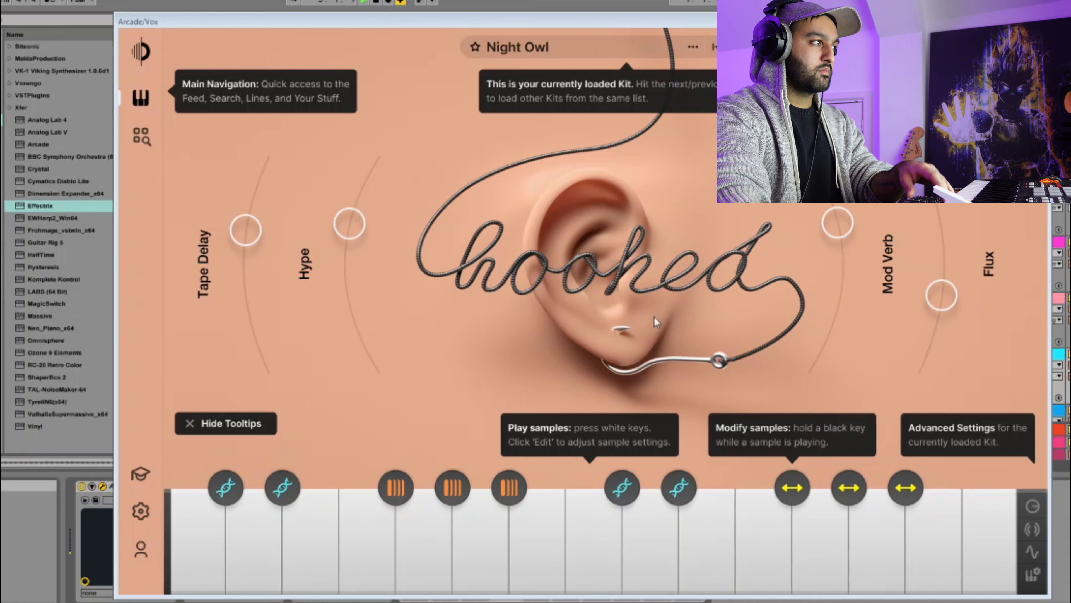
{"action": "left_click_drag", "start_coordinate": [349, 224], "coordinate": [361, 196]}
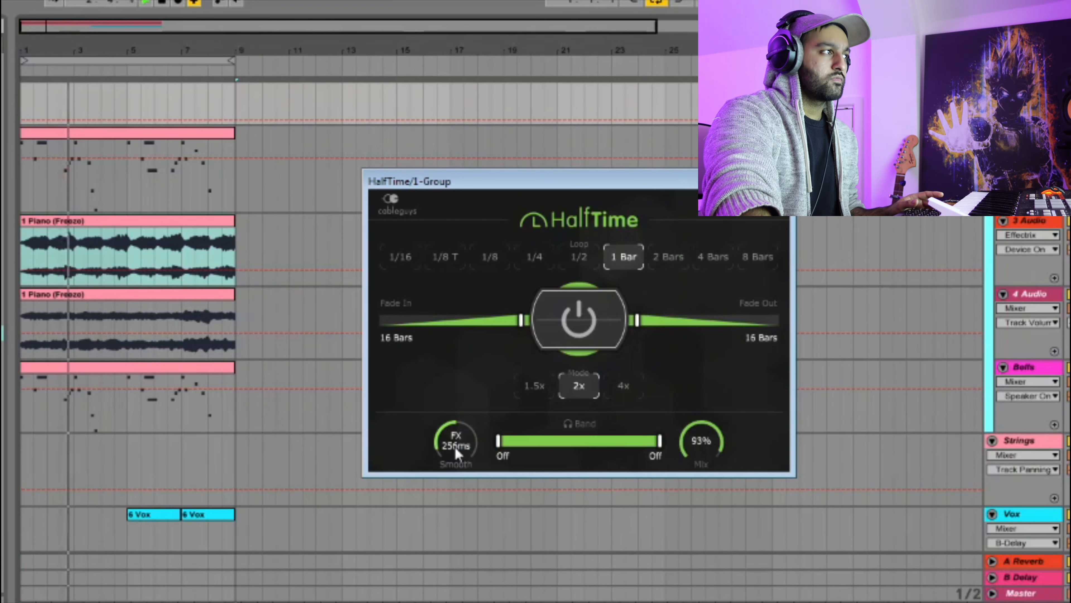
Set the group's HalfTime effect to a 1 Bar fade-in, 2 Bars fade-out, Sust. 50ms smoothing and 89% mix, and hide its window
{"action": "left_click_drag", "start_coordinate": [520, 315], "coordinate": [478, 314]}
{"action": "left_click_drag", "start_coordinate": [635, 320], "coordinate": [679, 320]}
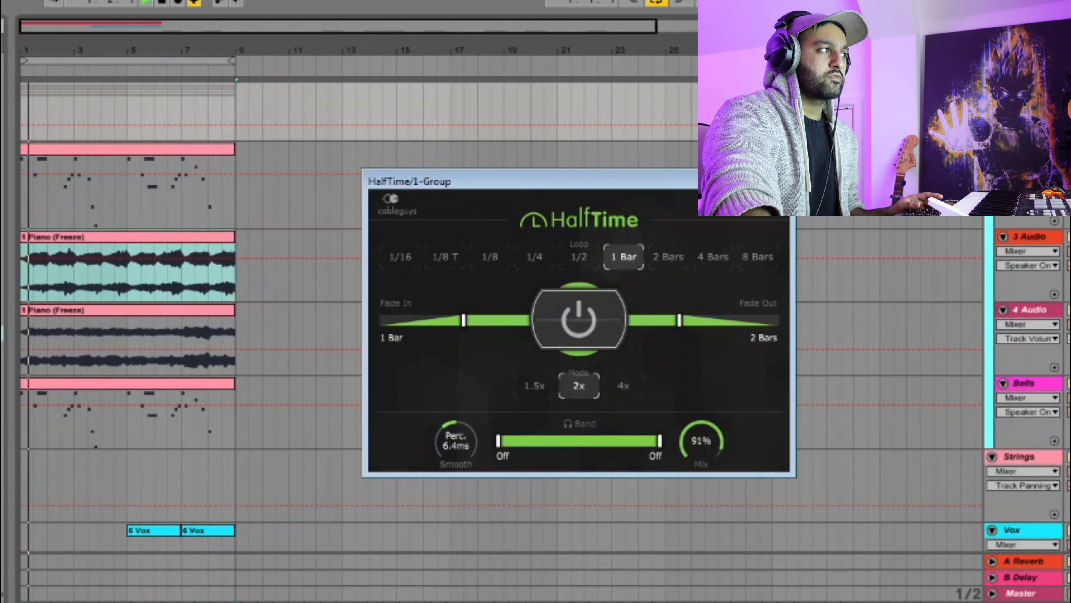
{"action": "left_click_drag", "start_coordinate": [456, 441], "coordinate": [456, 432]}
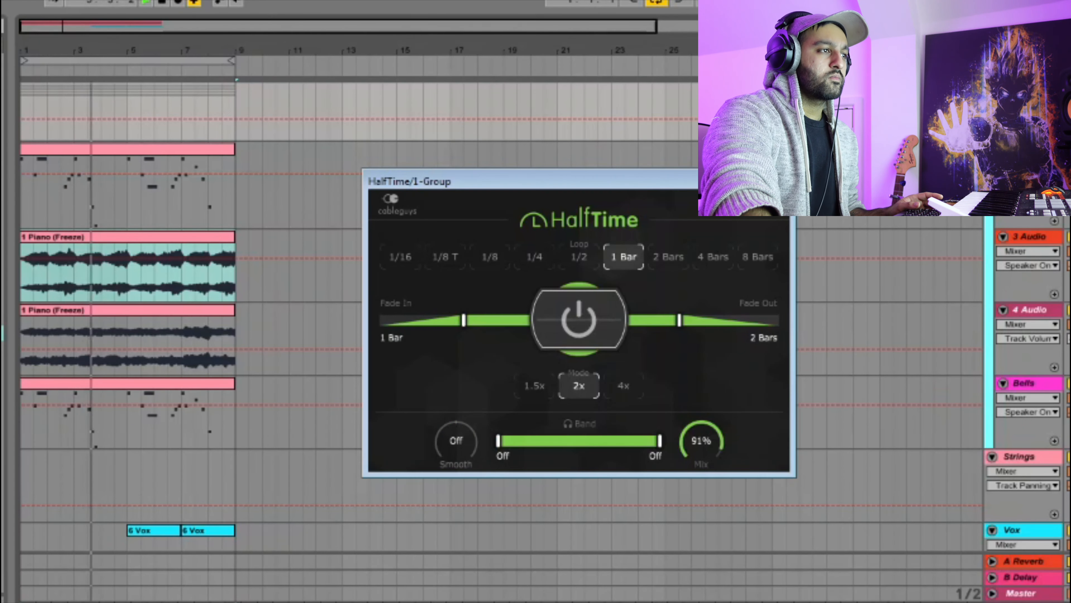
{"action": "left_click_drag", "start_coordinate": [455, 432], "coordinate": [456, 420]}
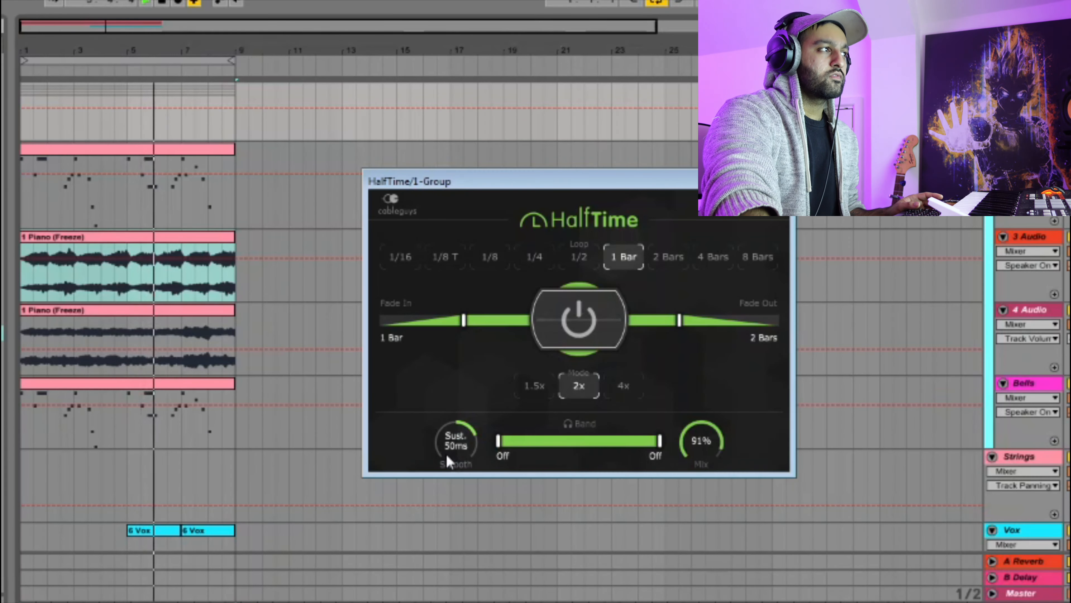
{"action": "left_click_drag", "start_coordinate": [701, 441], "coordinate": [701, 443]}
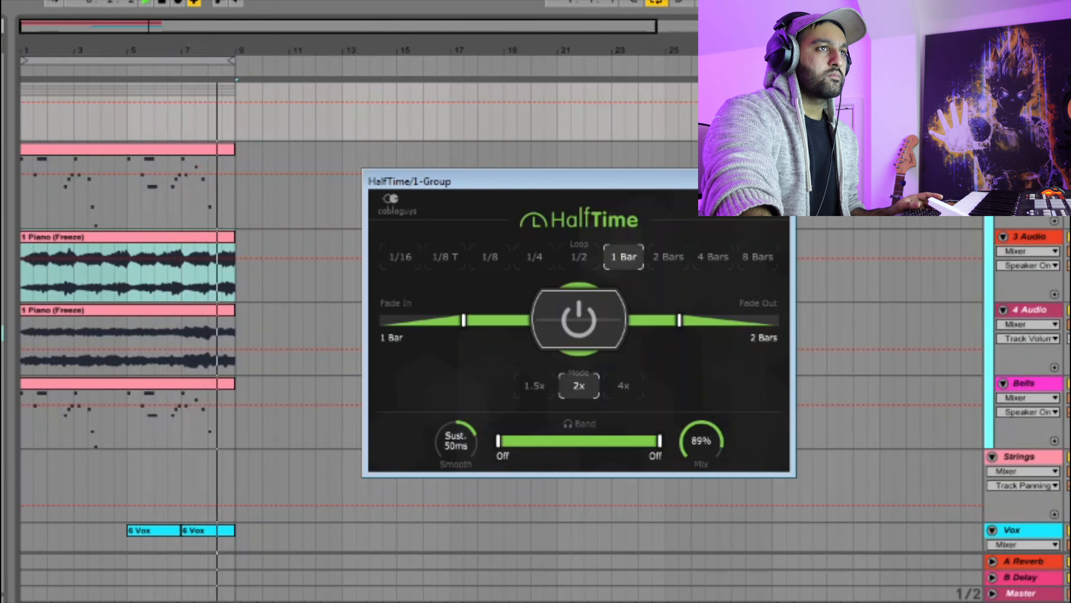
{"action": "key", "text": "ctrl+alt+p"}
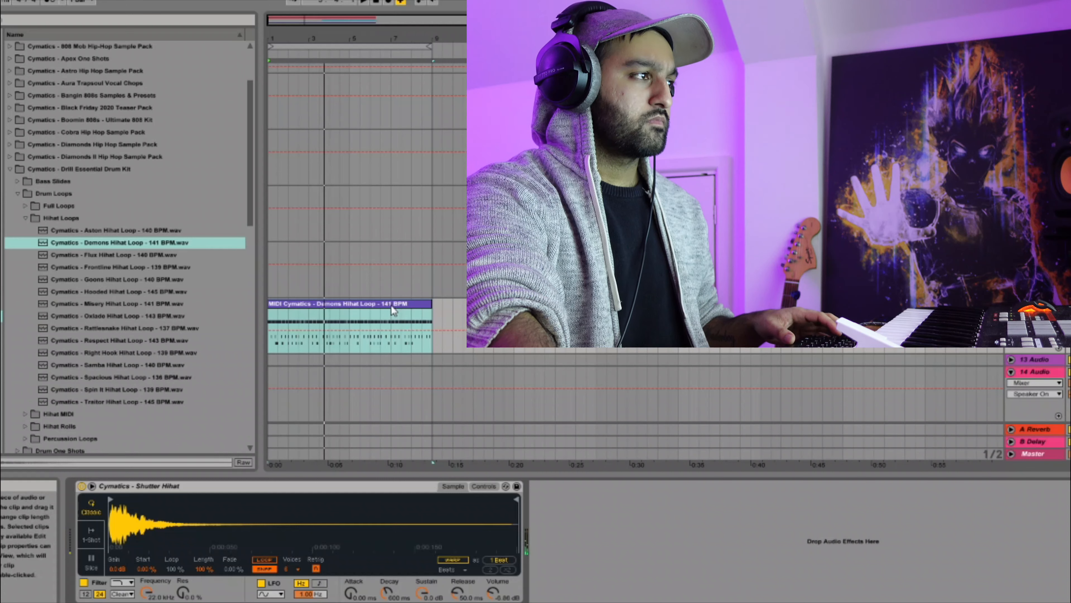
Load the Cymatics - Street Party Clap one-shot onto the Clap track and start recording a clap pattern
{"action": "key", "text": "space"}
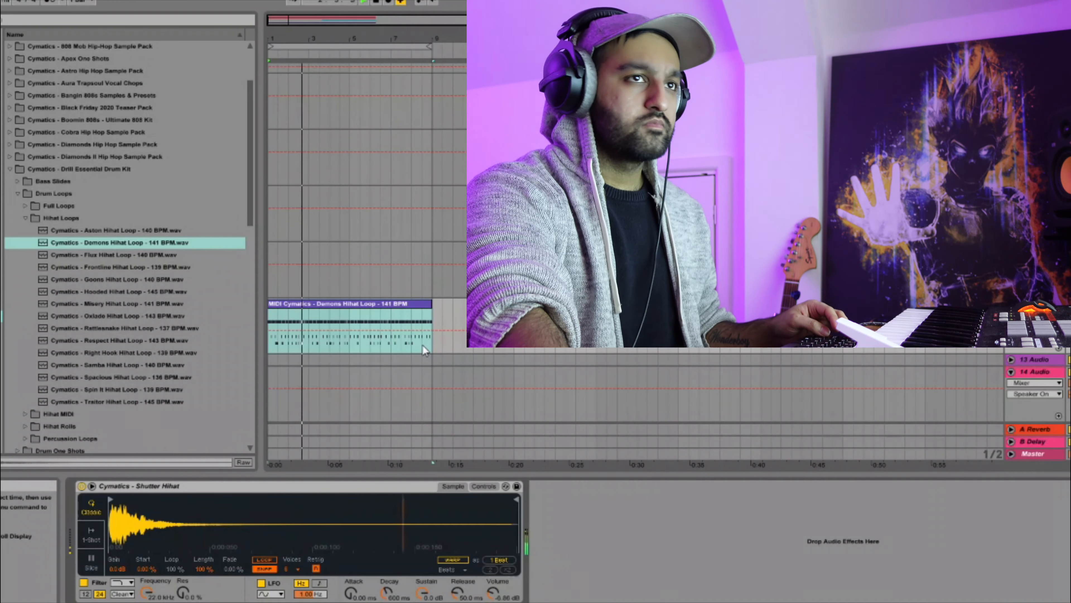
{"action": "scroll", "coordinate": [422, 345], "scroll_direction": "up", "scroll_amount": 3}
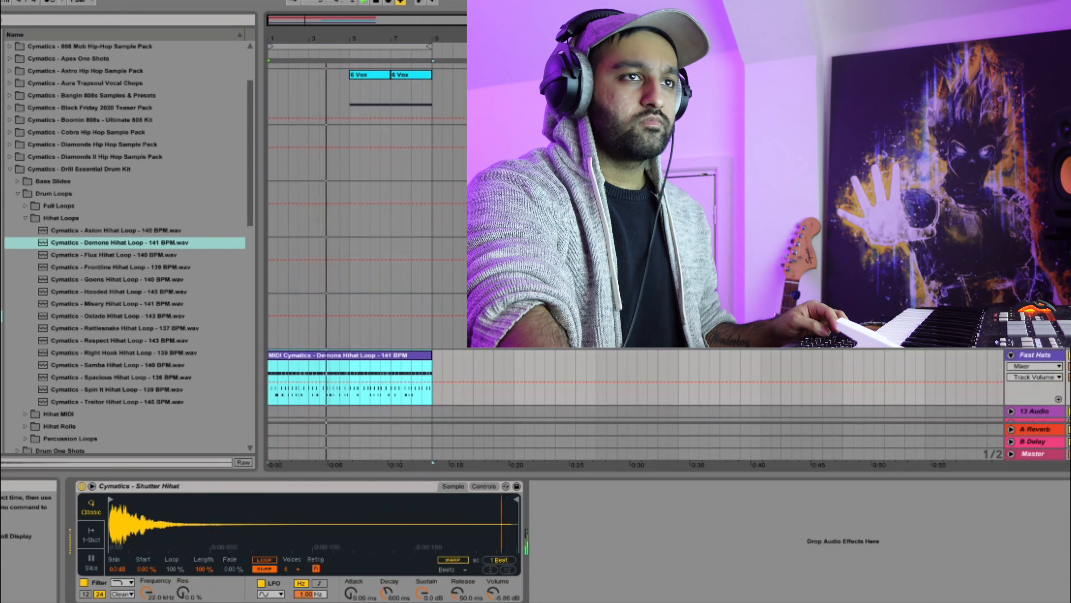
{"action": "scroll", "coordinate": [1035, 173], "scroll_direction": "up", "scroll_amount": 1}
{"action": "left_click", "coordinate": [1036, 182]}
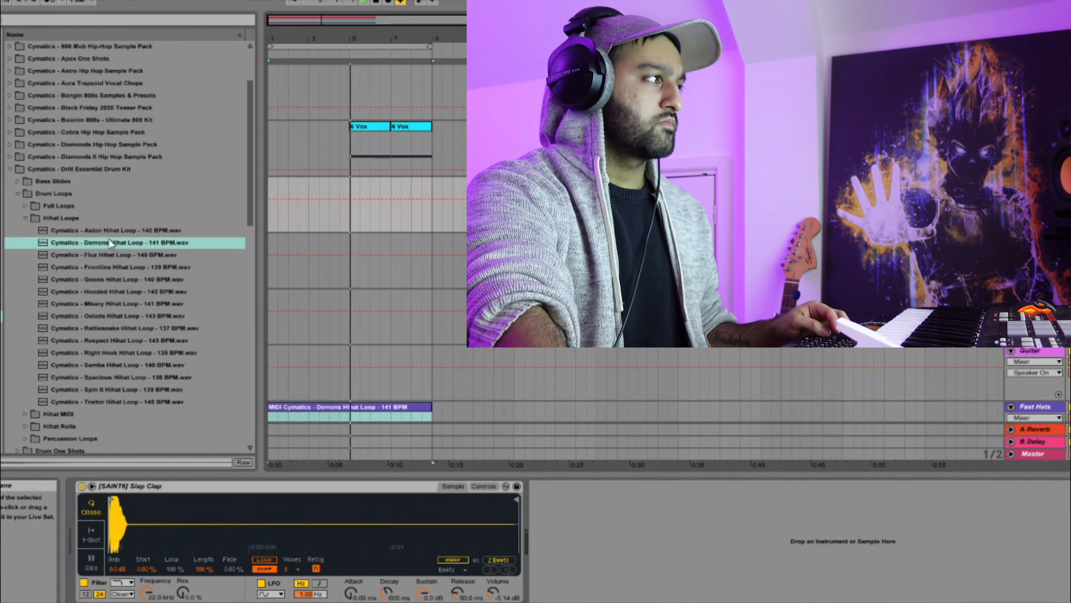
{"action": "left_click", "coordinate": [26, 218]}
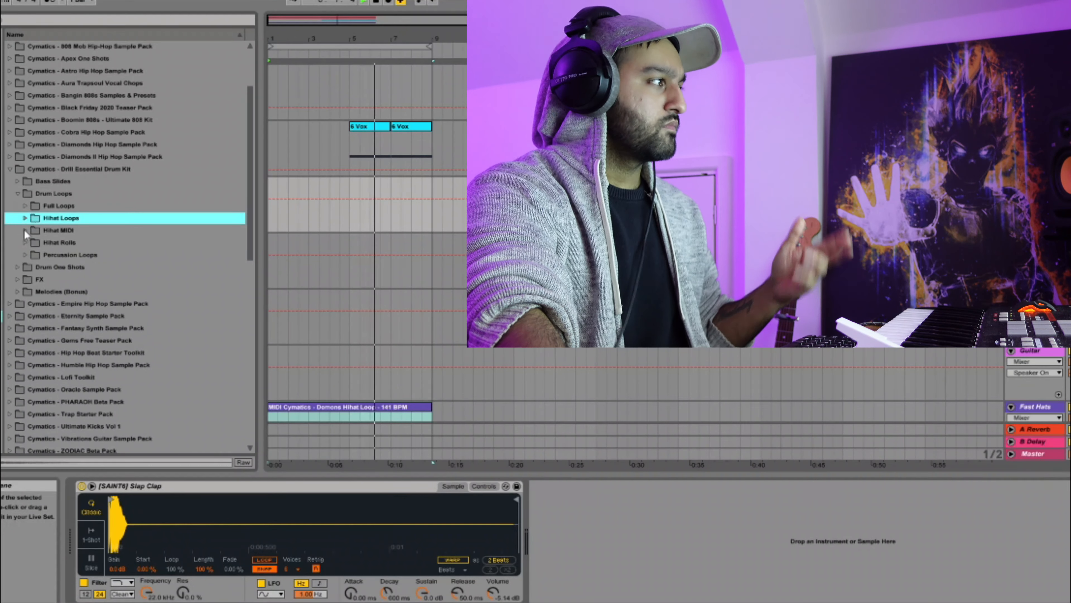
{"action": "left_click", "coordinate": [21, 266]}
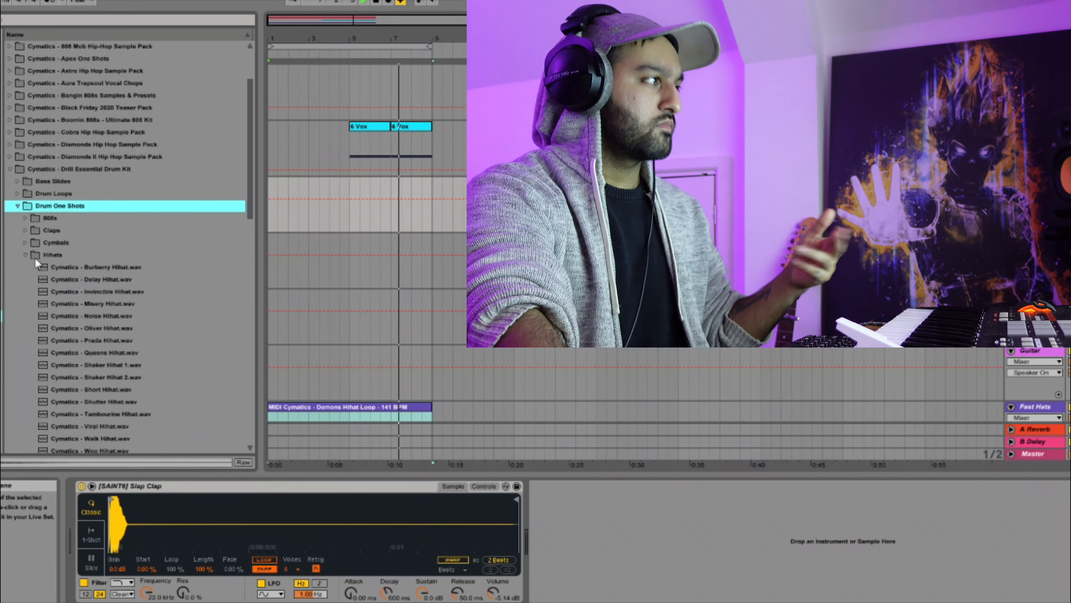
{"action": "left_click", "coordinate": [26, 255]}
{"action": "left_click", "coordinate": [26, 230]}
{"action": "left_click", "coordinate": [91, 317]}
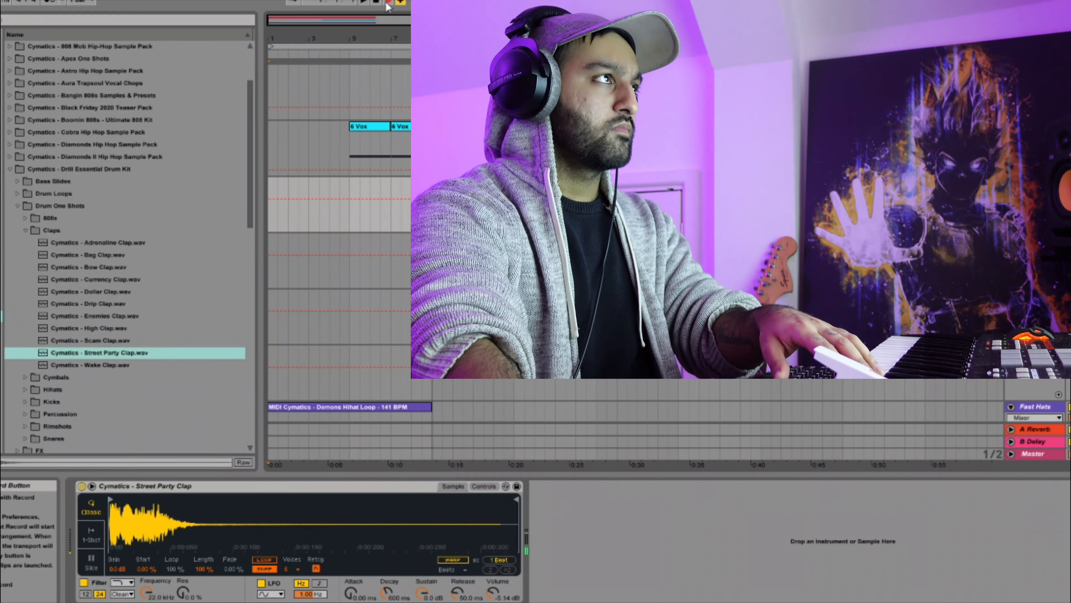
{"action": "left_click", "coordinate": [386, 3]}
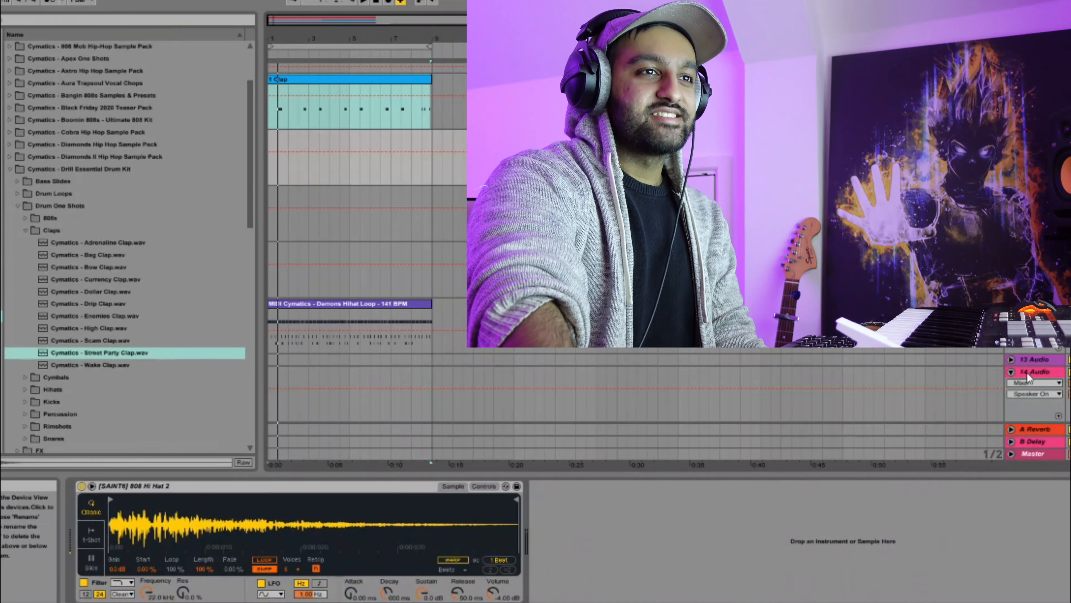
Load Cymatics - Essential 808 - C onto an empty MIDI track and limit its sampler to 1 voice
{"action": "left_click", "coordinate": [1036, 372]}
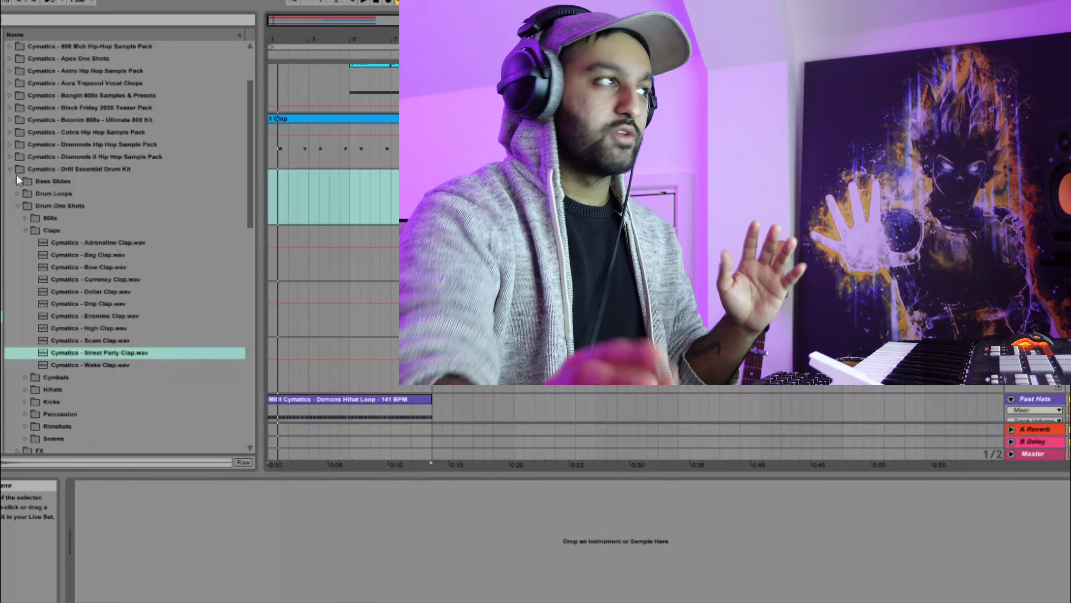
{"action": "left_click", "coordinate": [26, 219]}
{"action": "left_click", "coordinate": [73, 240]}
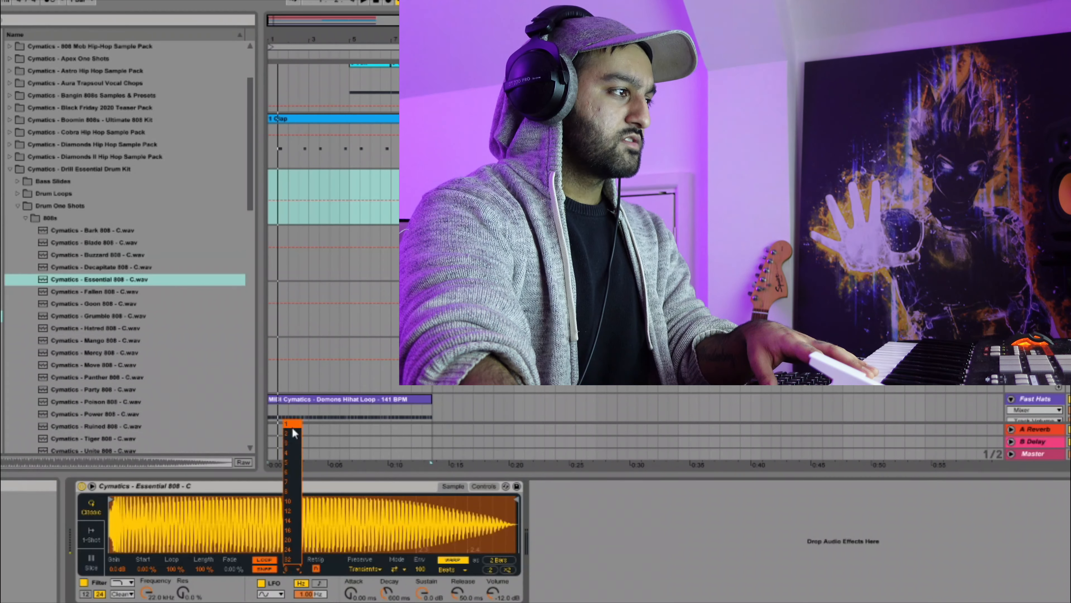
{"action": "left_click", "coordinate": [291, 424]}
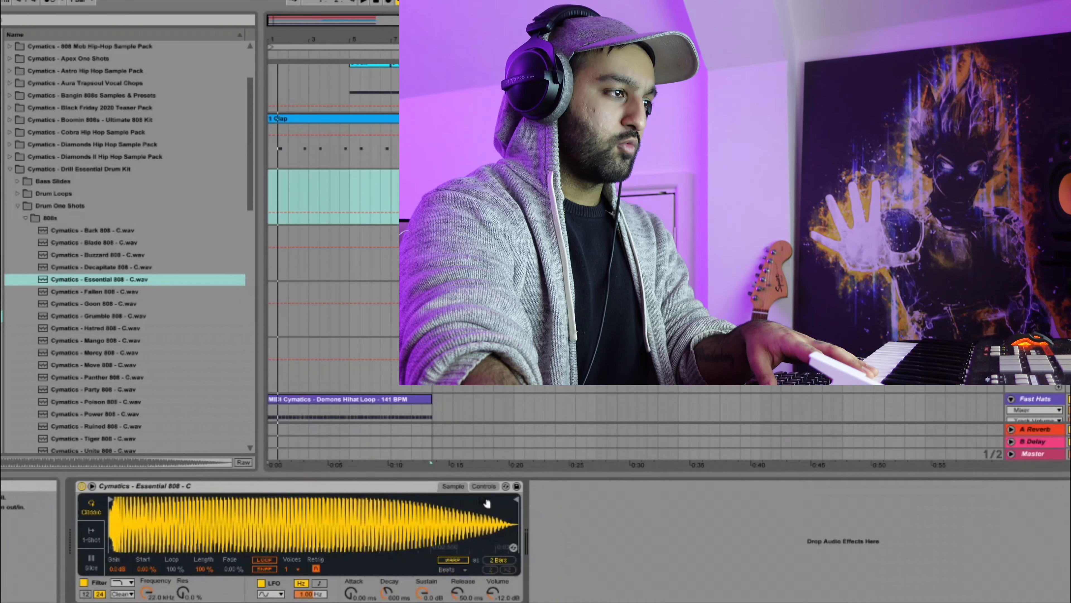
Raise the glide time of the Essential 808 sampler to 102 ms
{"action": "left_click", "coordinate": [484, 486]}
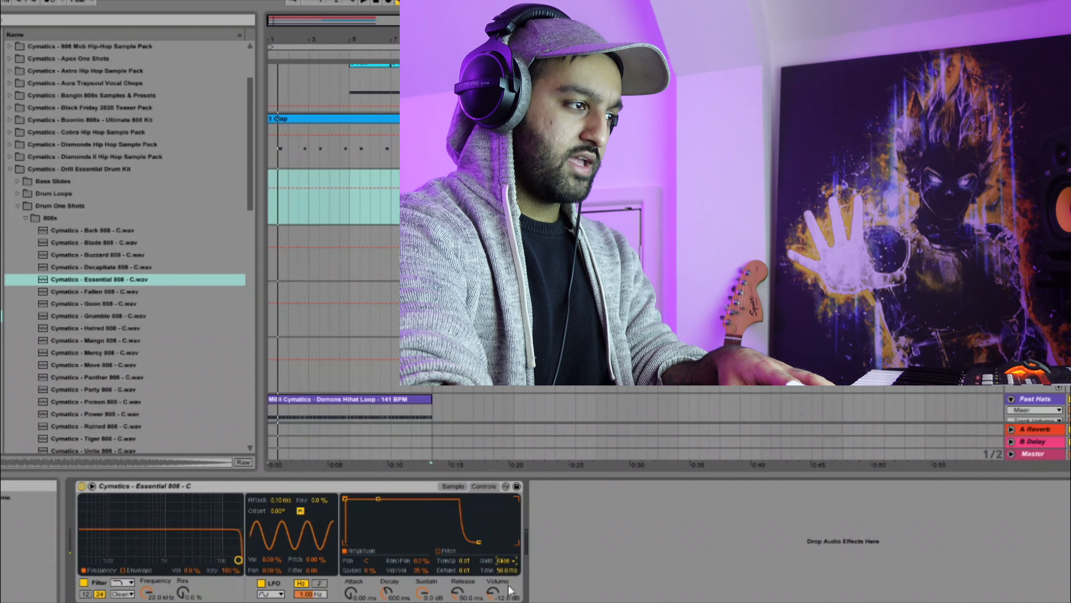
{"action": "left_click_drag", "start_coordinate": [505, 571], "coordinate": [506, 555]}
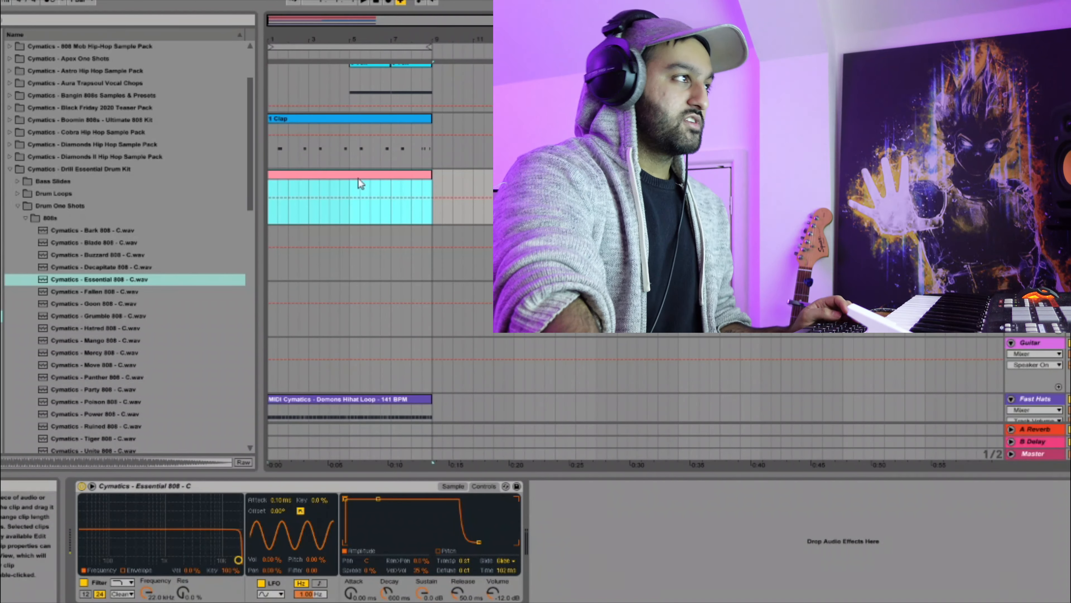
Open the 808 clip with note preview enabled, audition its first note, and transpose that note up an octave to D4
{"action": "double_click", "coordinate": [358, 178]}
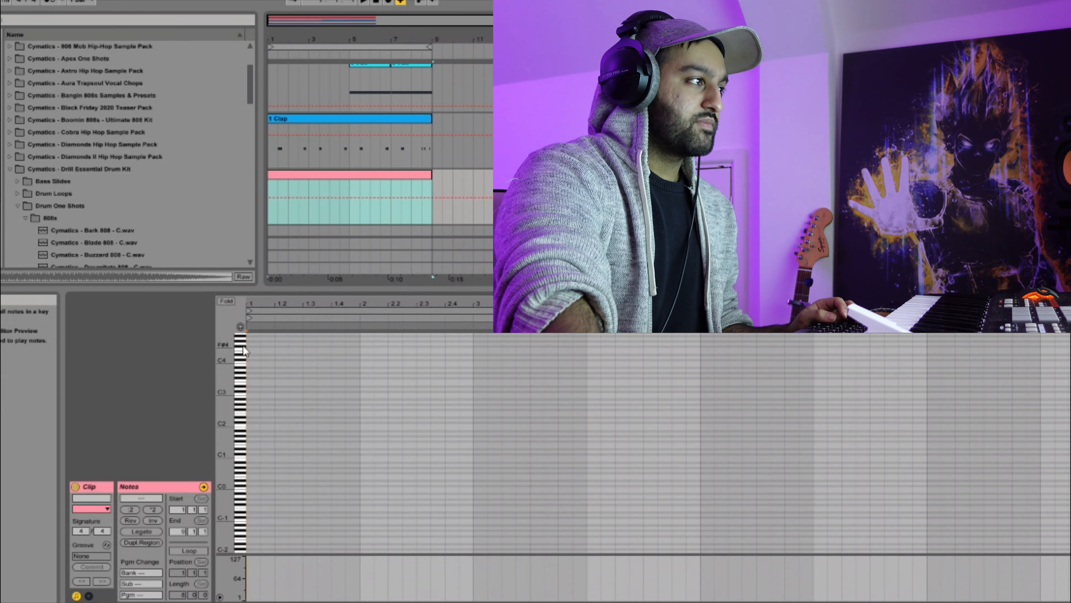
{"action": "left_click", "coordinate": [240, 326]}
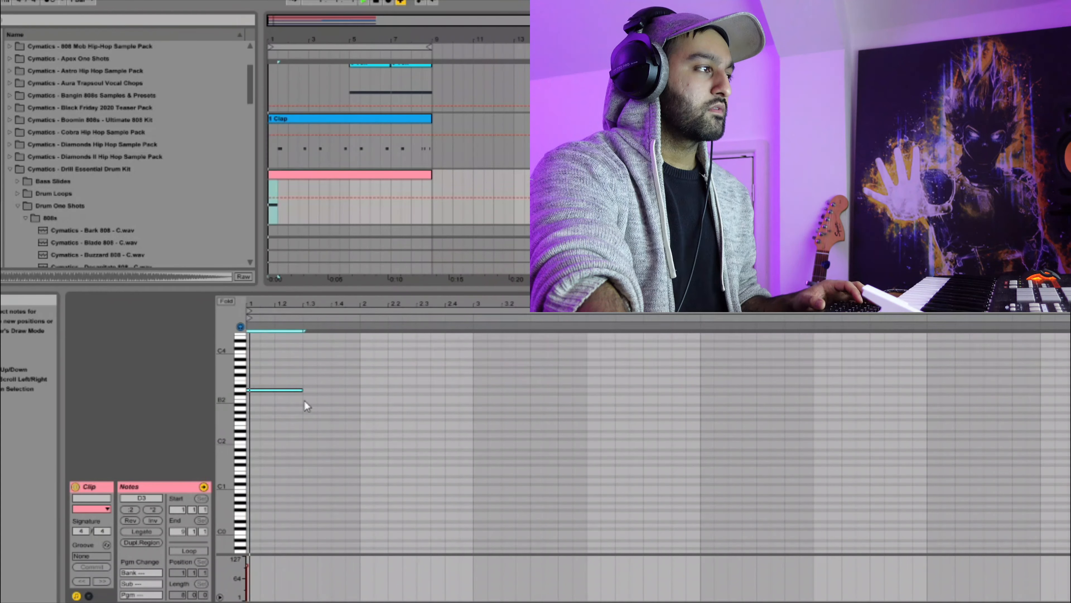
{"action": "key", "text": "space"}
{"action": "scroll", "coordinate": [305, 403], "scroll_direction": "up", "scroll_amount": 3}
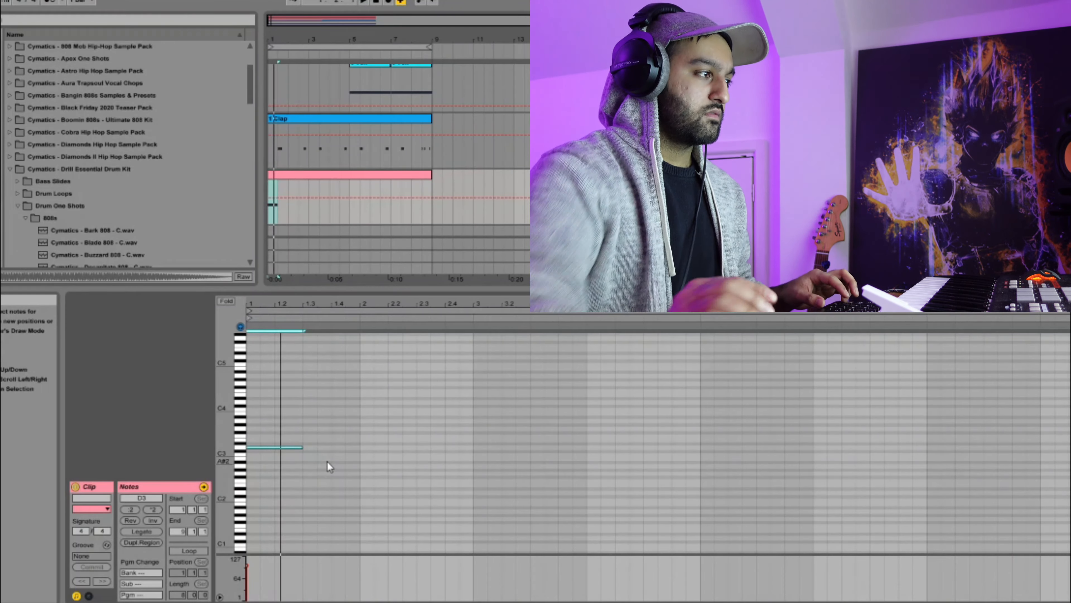
{"action": "key", "text": "shift+Up"}
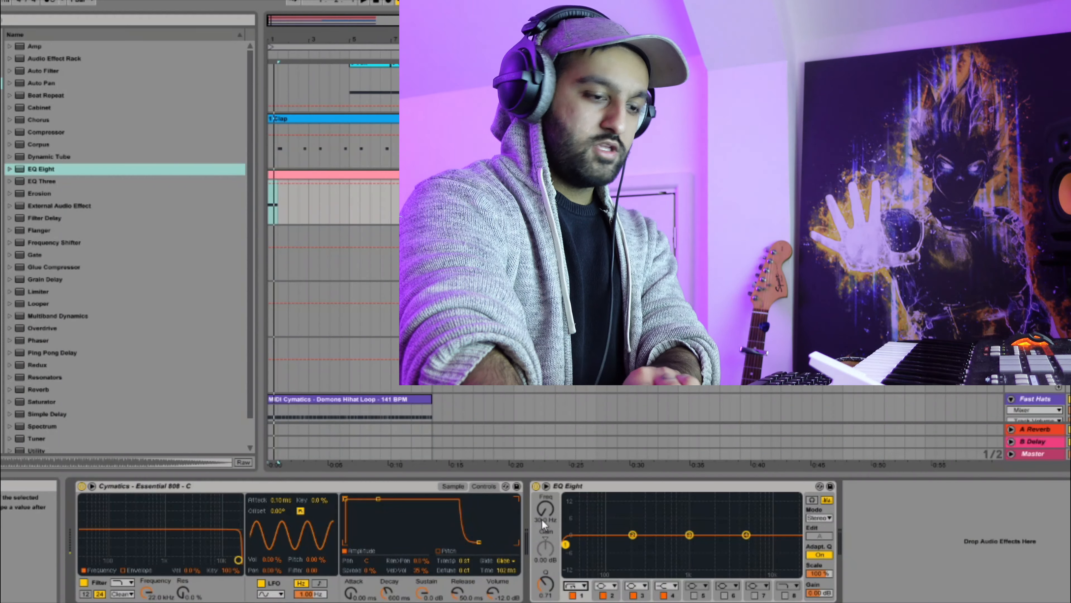
Set the first band of the 808 track's EQ Eight to a frequency of 35 Hz
{"action": "left_click", "coordinate": [541, 520]}
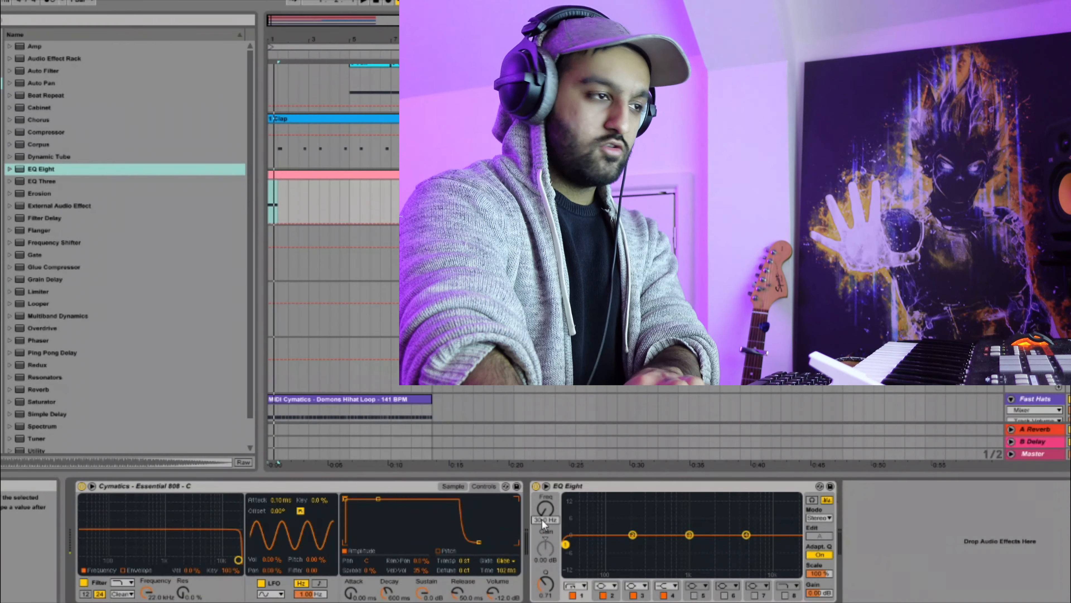
{"action": "type", "text": "35"}
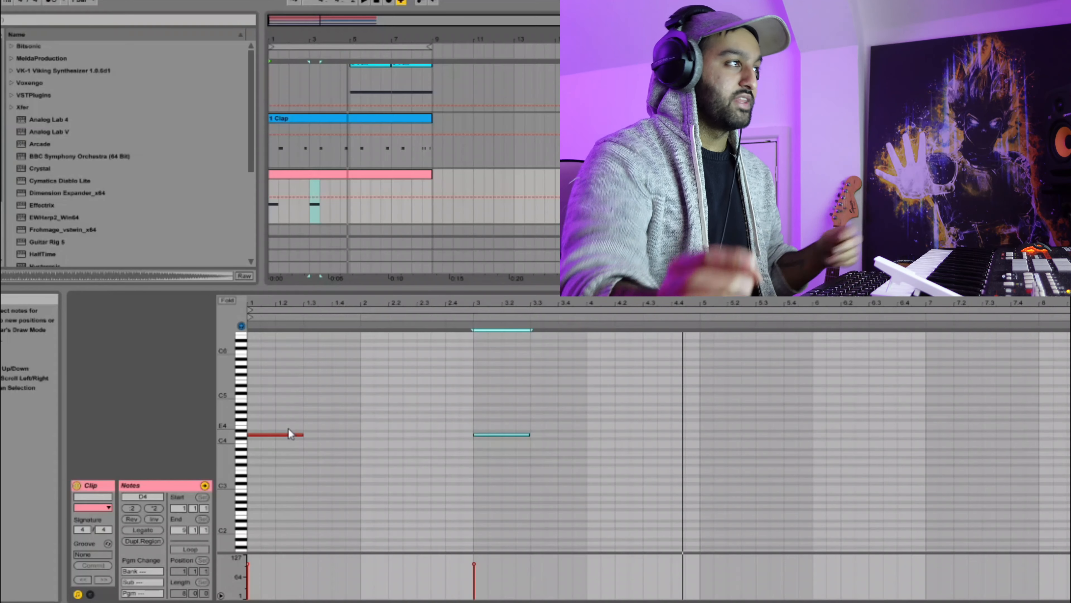
Add short A3 notes leading into bar 3 of the 808 clip, and copy the bar 7 note to 7.3 at a higher pitch
{"action": "key", "text": "space"}
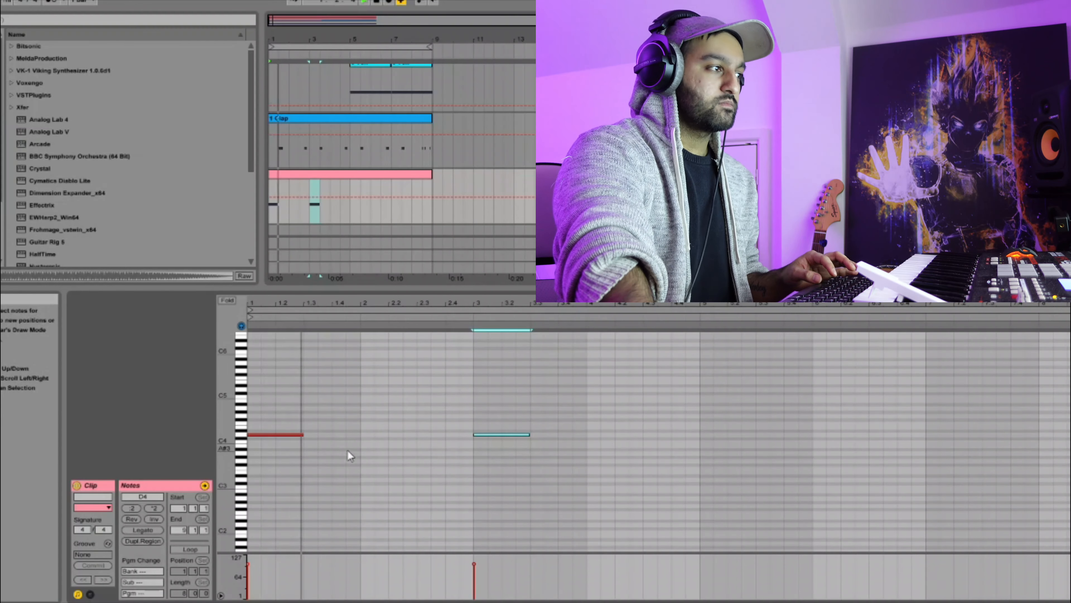
{"action": "double_click", "coordinate": [433, 452]}
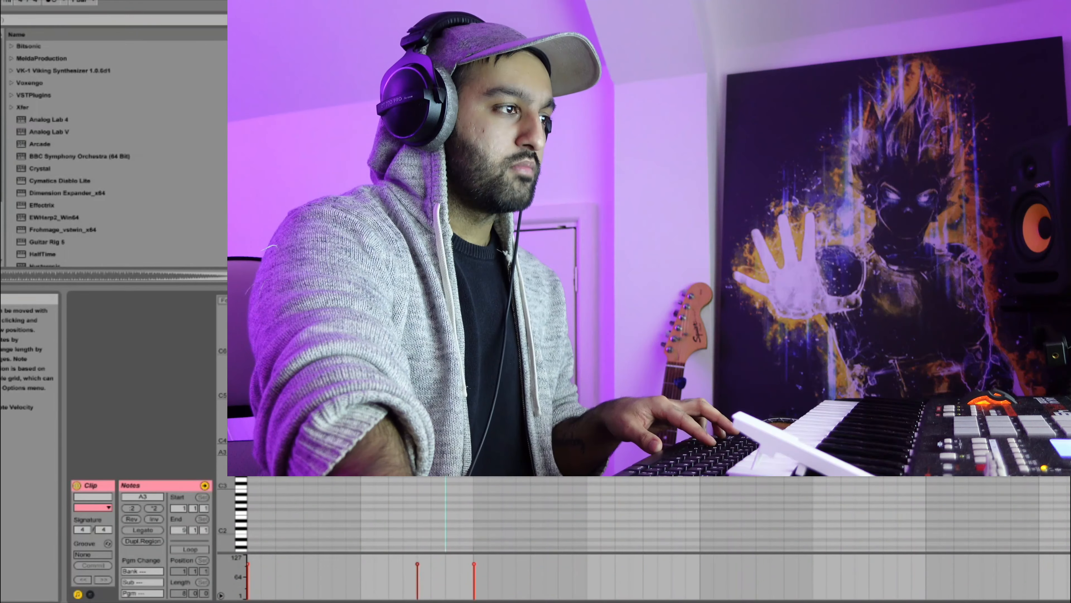
{"action": "double_click", "coordinate": [435, 453]}
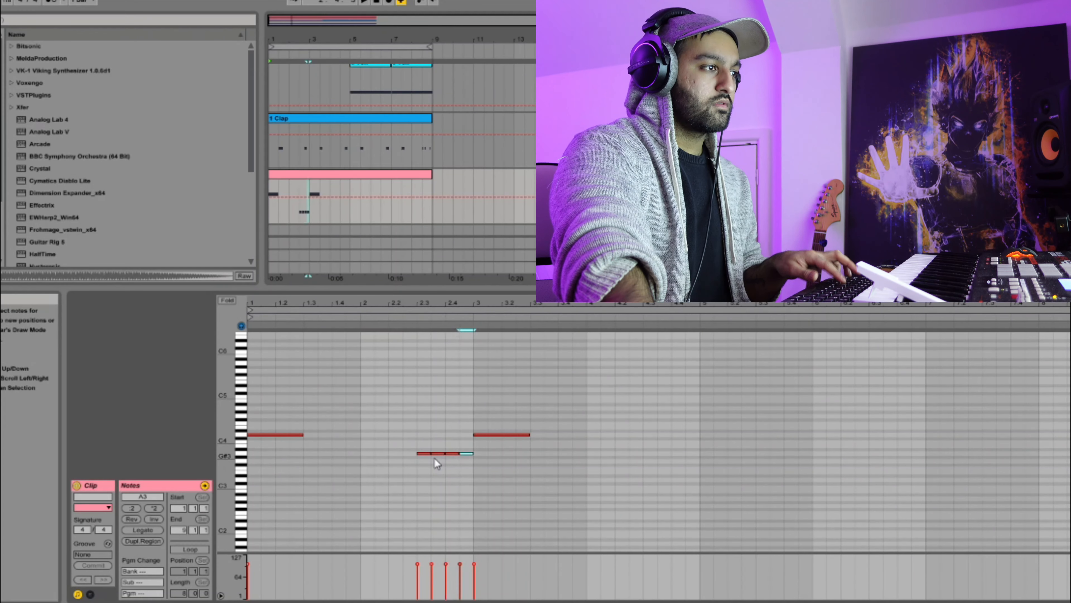
{"action": "key", "text": "space"}
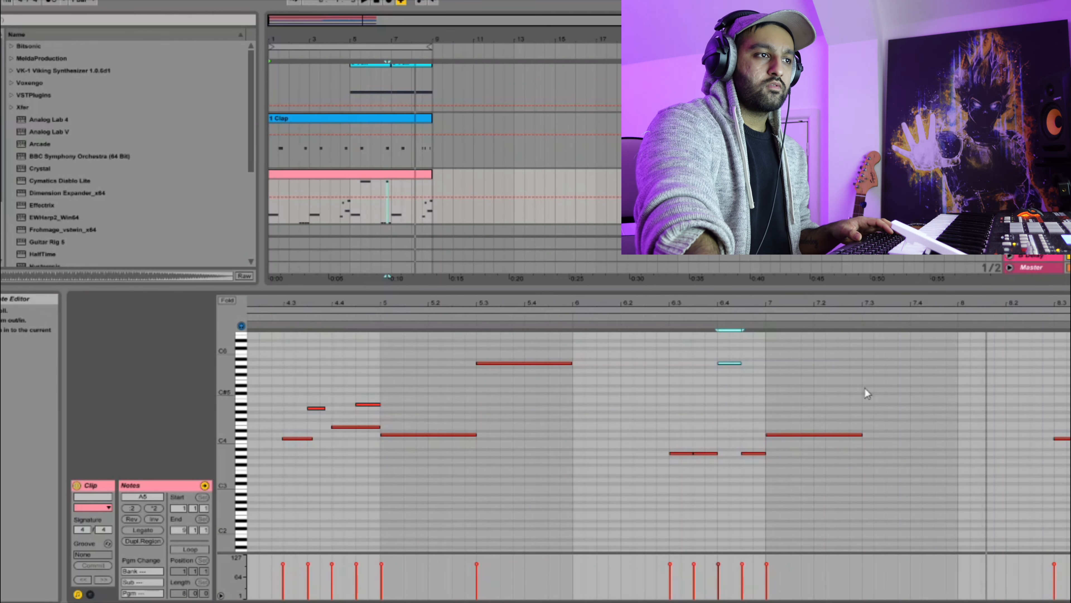
{"action": "left_click_drag", "start_coordinate": [804, 437], "coordinate": [899, 427]}
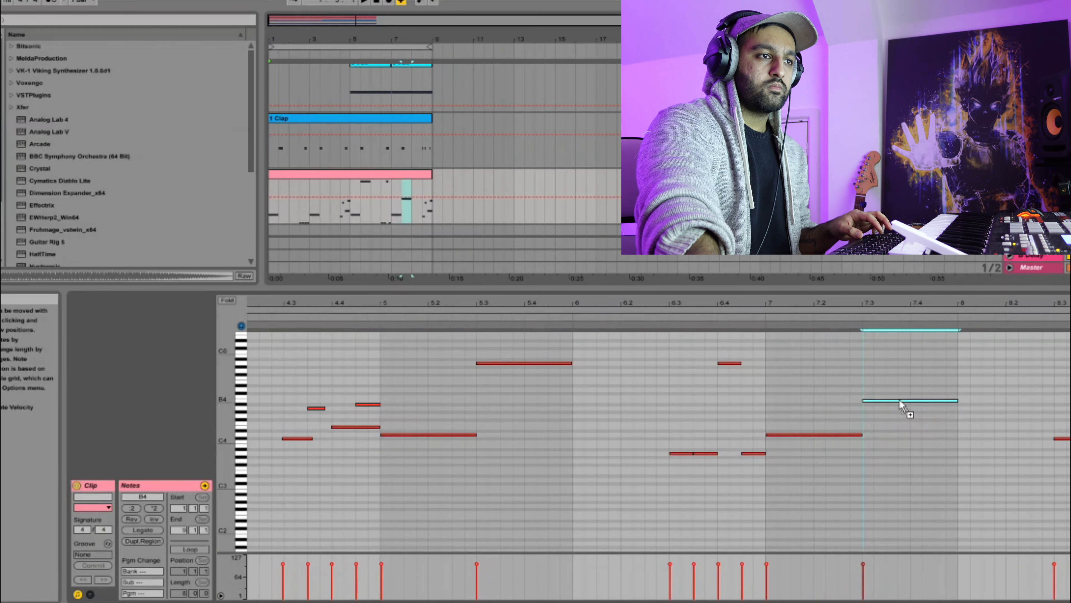
{"action": "left_click_drag", "start_coordinate": [898, 406], "coordinate": [827, 452]}
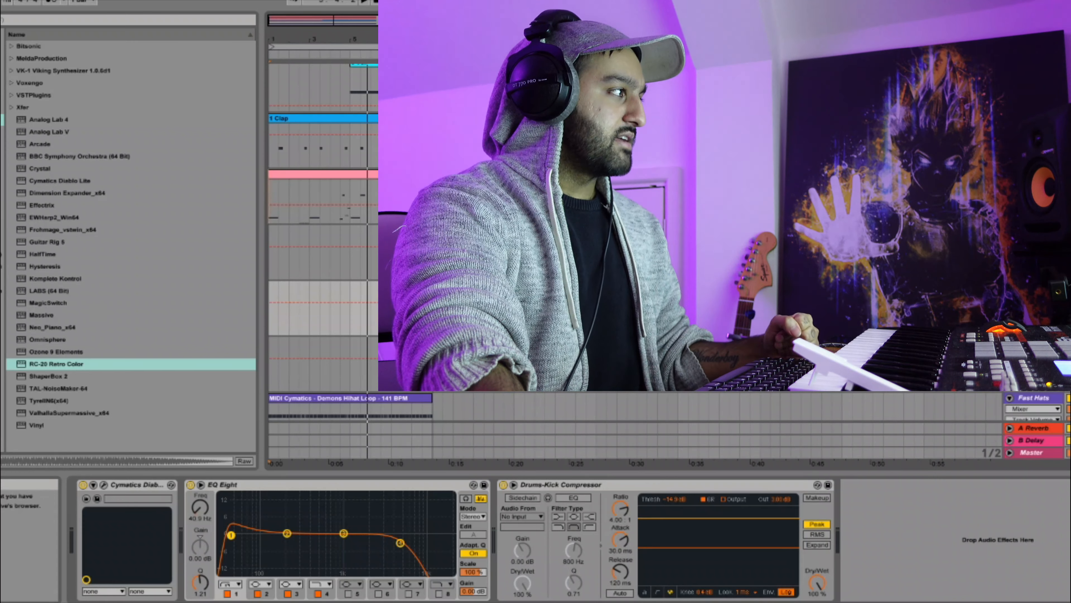
Collapse the 808s folder and open the Kicks folder among the Cymatics - Drill Essential Drum Kit one-shots
{"action": "left_click", "coordinate": [97, 279]}
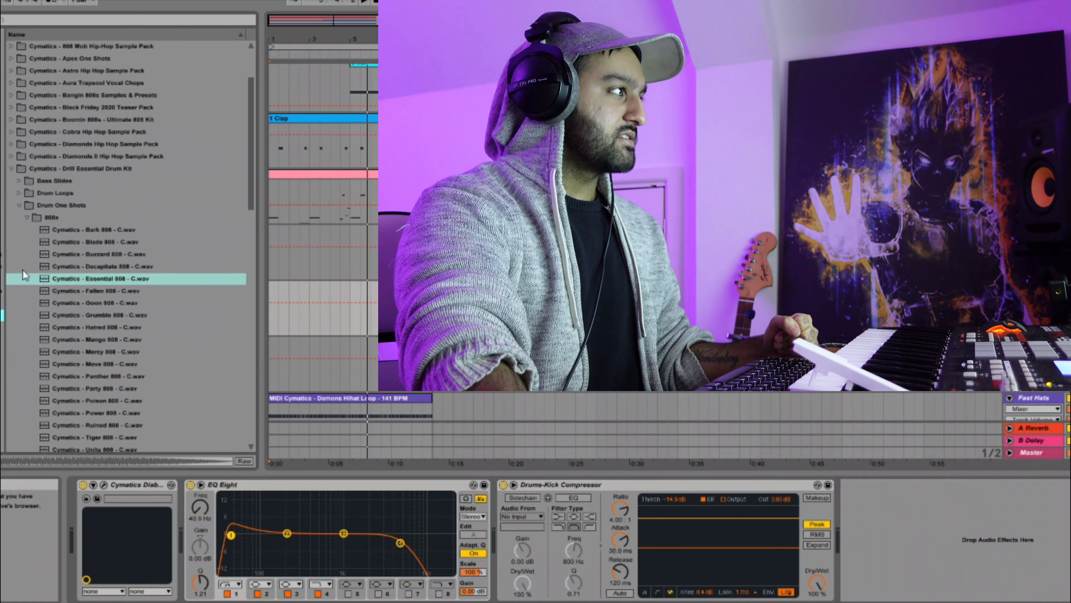
{"action": "left_click", "coordinate": [33, 218]}
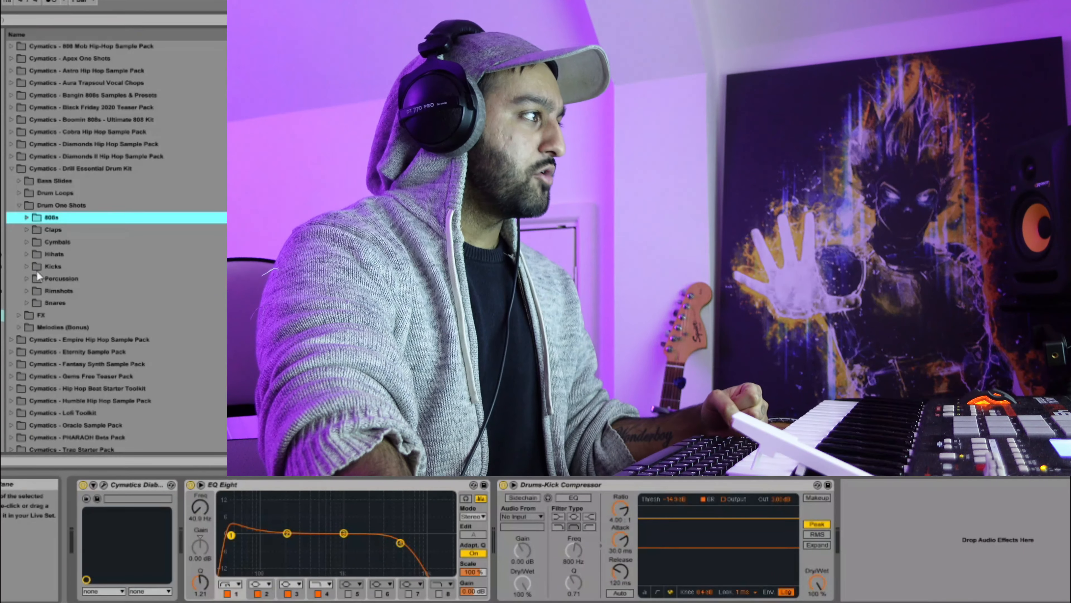
{"action": "left_click", "coordinate": [36, 266]}
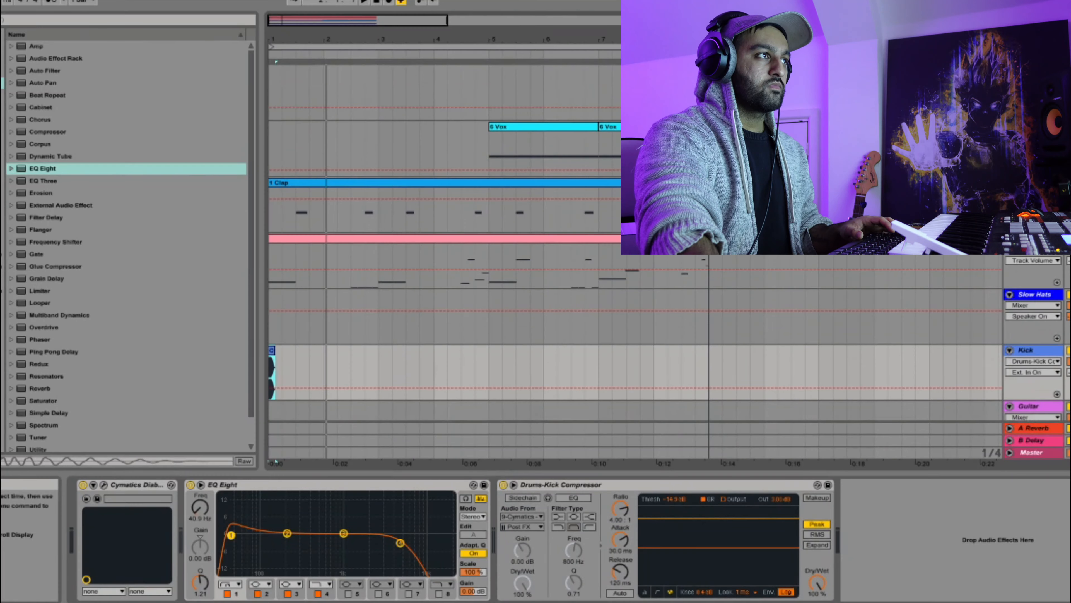
Add the Glue Compressor preset Bass - low extender to the end of the 808 track's effects and sidechain it from the Kick track
{"action": "scroll", "coordinate": [671, 245], "scroll_direction": "up", "scroll_amount": 3}
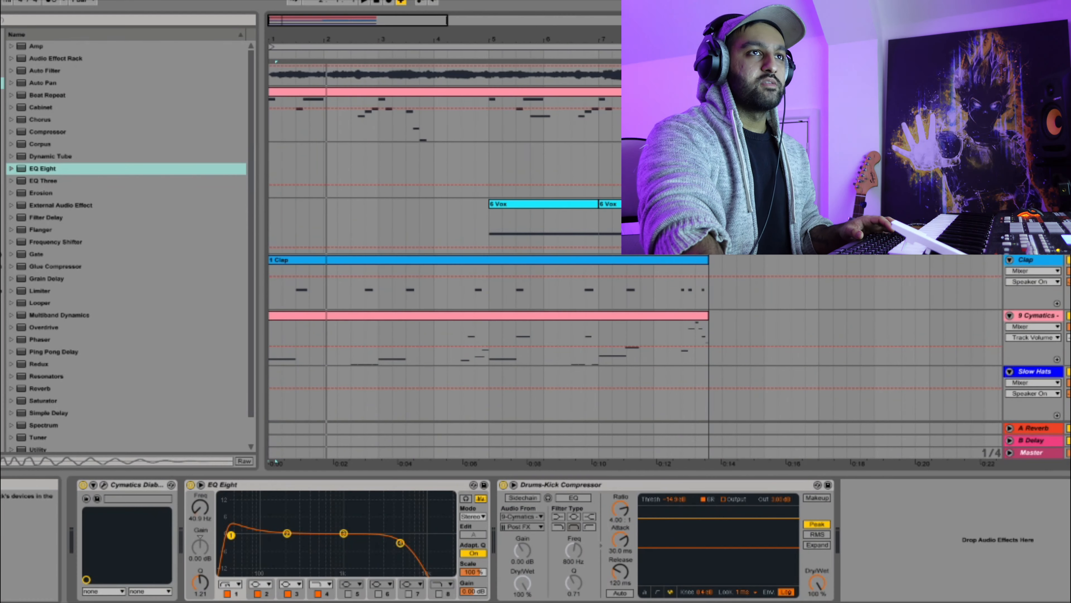
{"action": "scroll", "coordinate": [1045, 315], "scroll_direction": "down", "scroll_amount": 3}
{"action": "left_click", "coordinate": [1029, 277]}
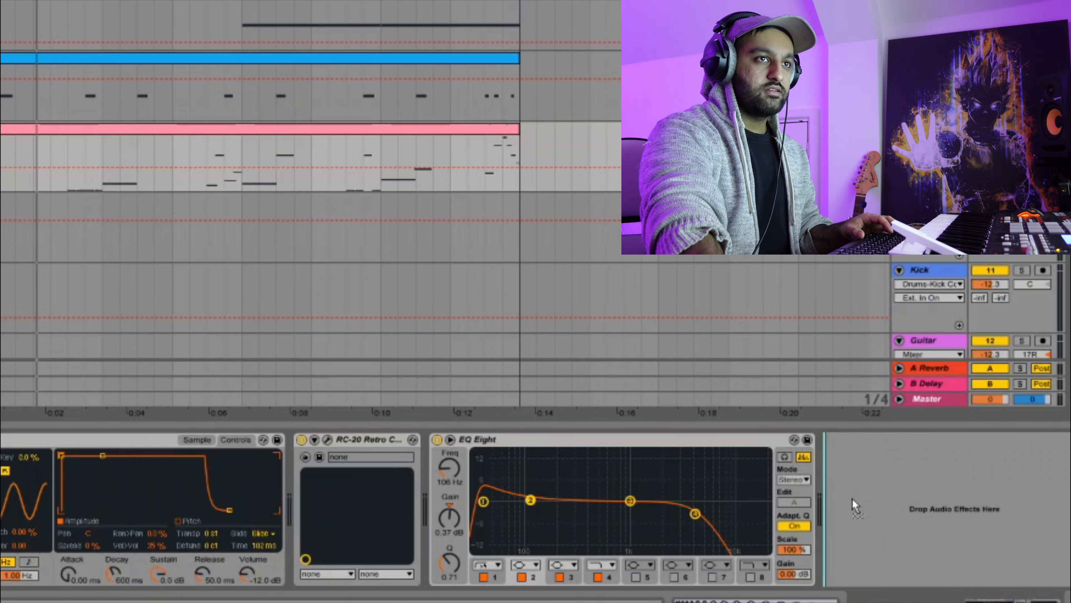
{"action": "left_click", "coordinate": [973, 532]}
{"action": "key", "text": "ctrl+v"}
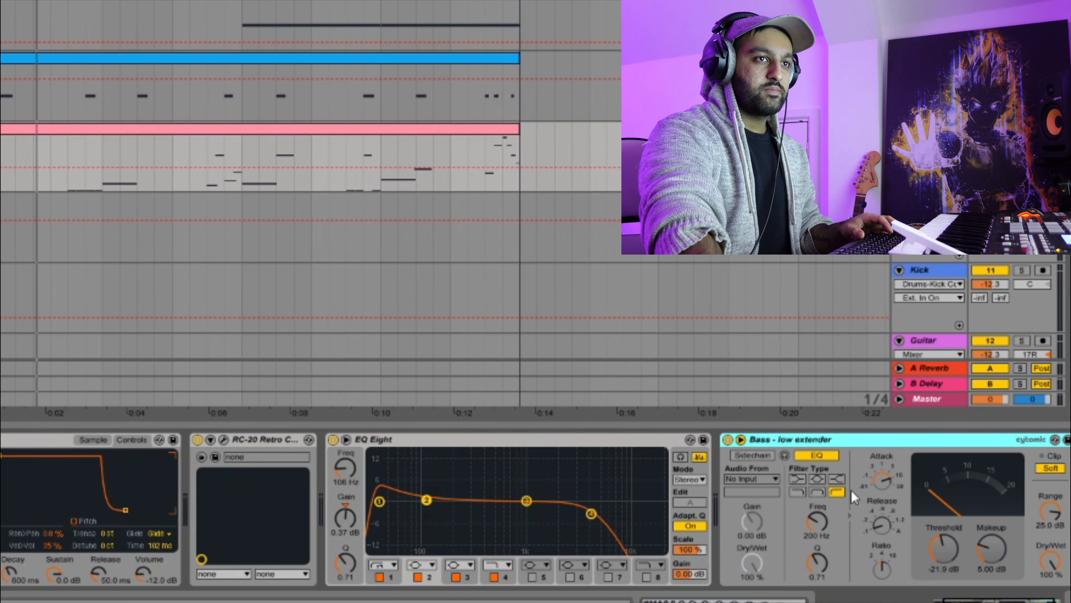
{"action": "left_click", "coordinate": [764, 479]}
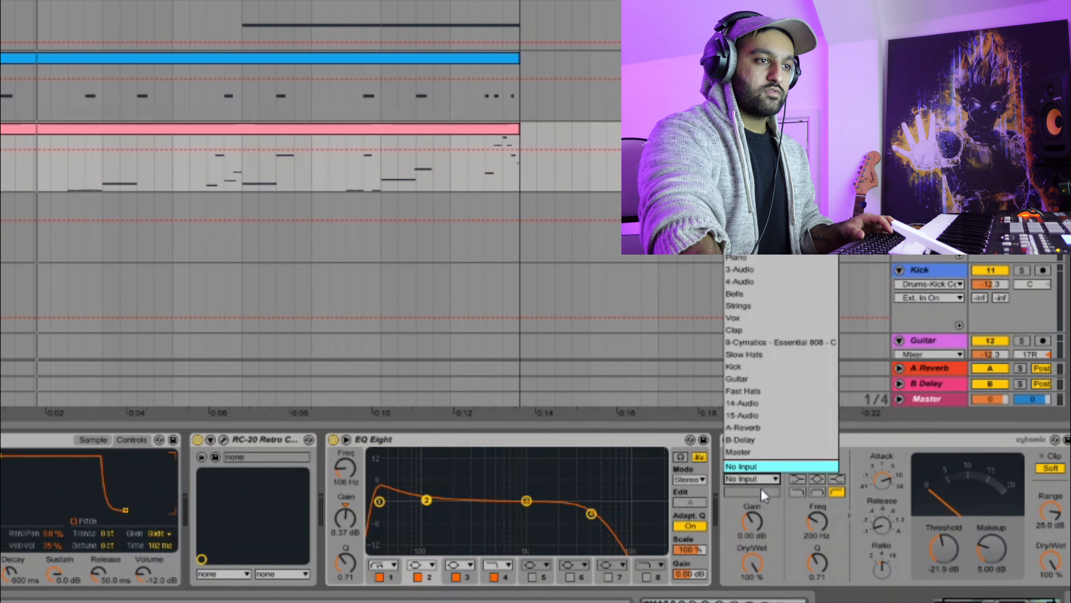
{"action": "left_click", "coordinate": [740, 370]}
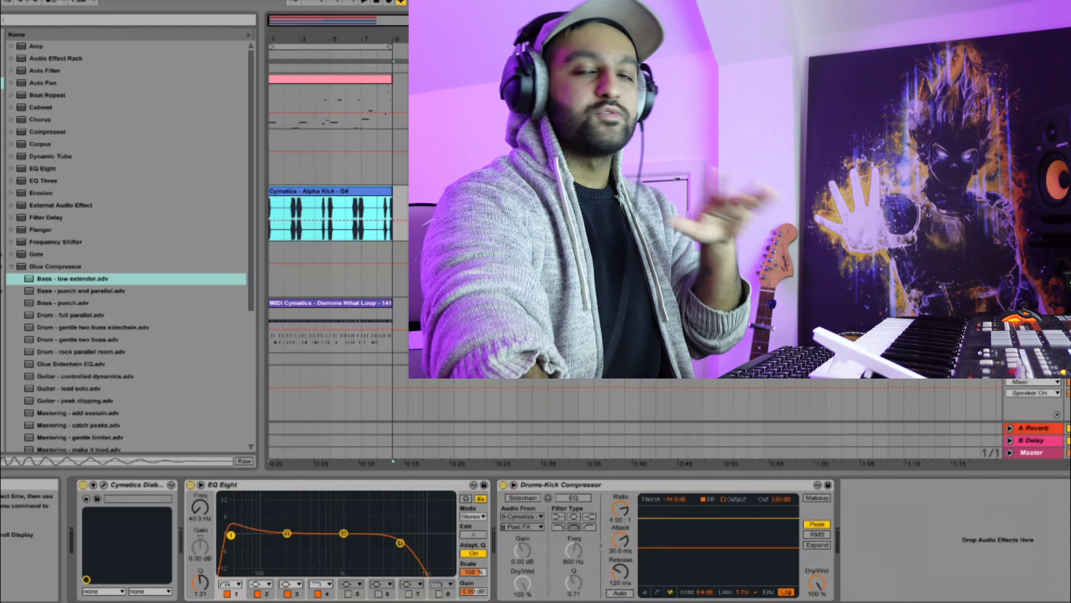
{"action": "scroll", "coordinate": [636, 243], "scroll_direction": "up", "scroll_amount": 3}
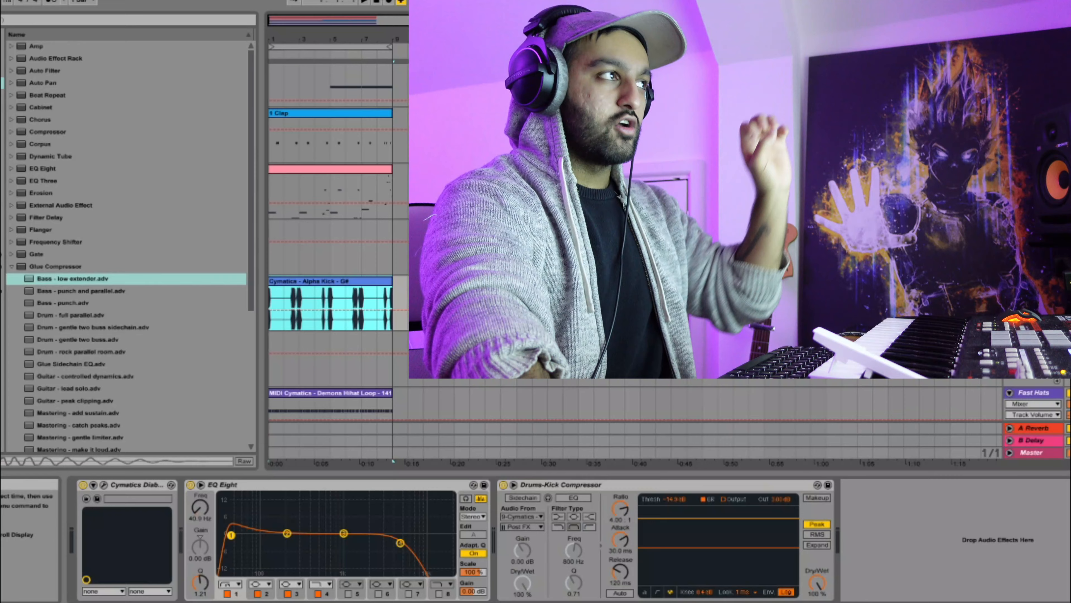
{"action": "scroll", "coordinate": [635, 243], "scroll_direction": "up", "scroll_amount": 6}
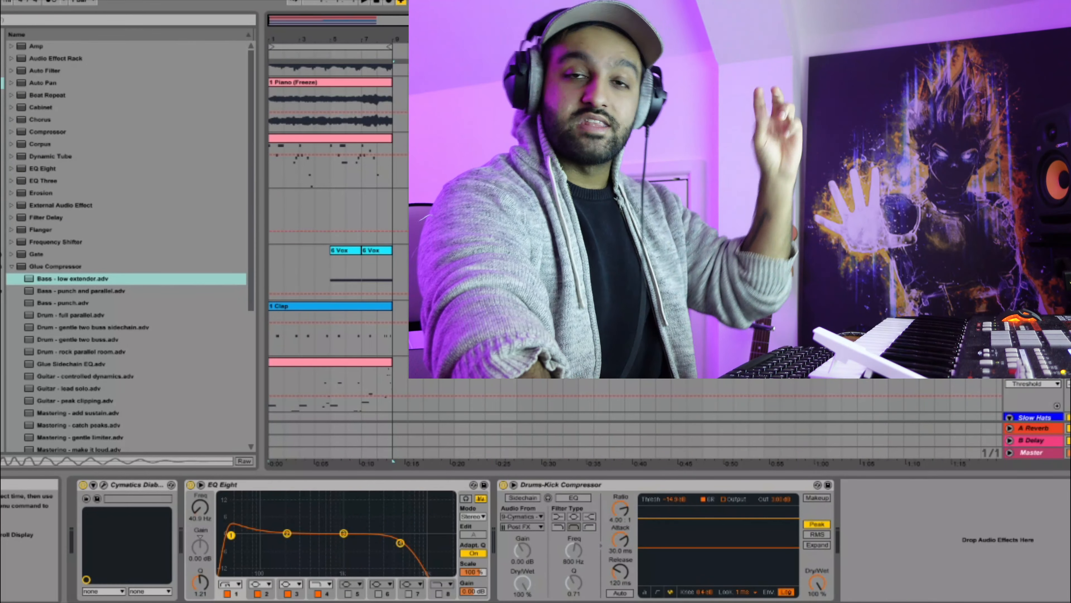